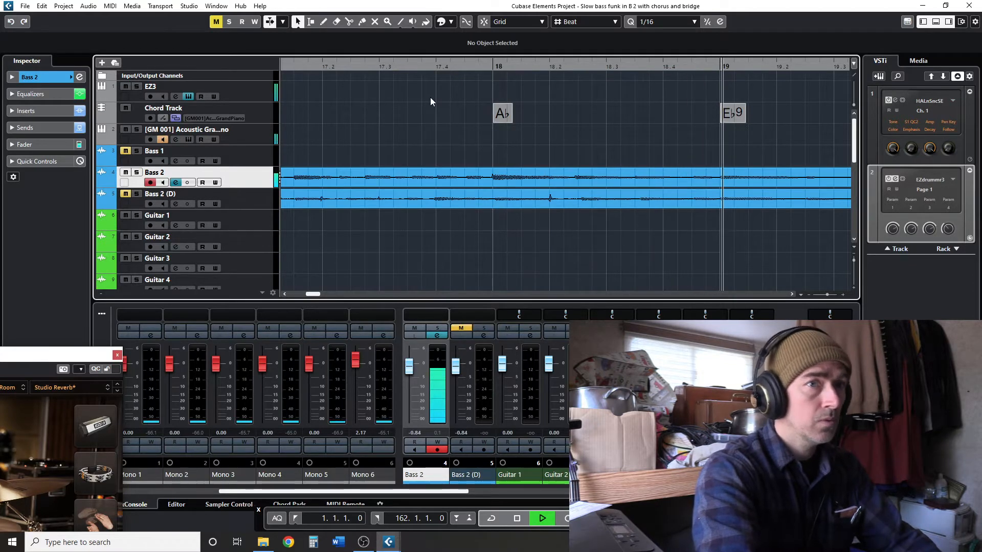
# - Show the chord pads and audition the F7 and Cmin7 pads against the bass around bar 19
pyautogui.press('space')
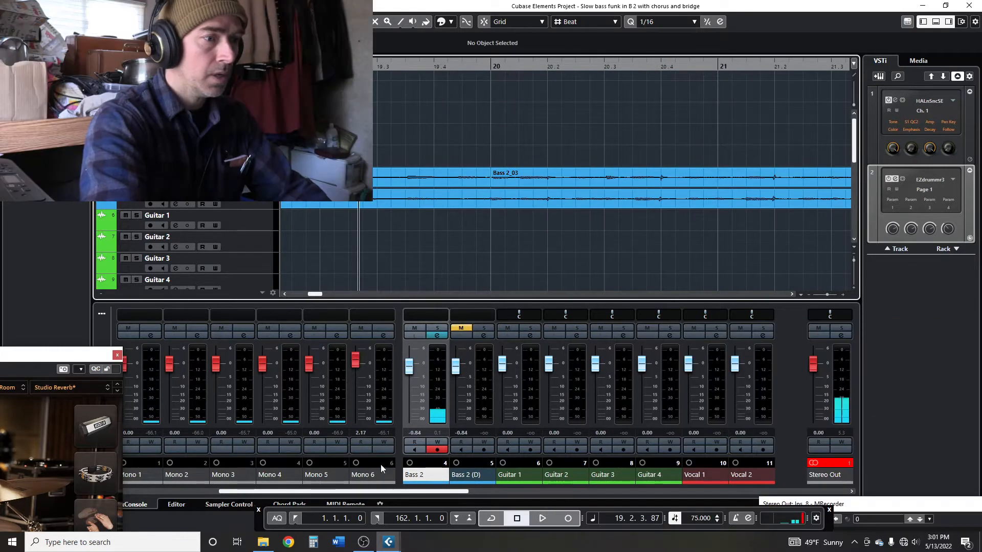
pyautogui.click(288, 504)
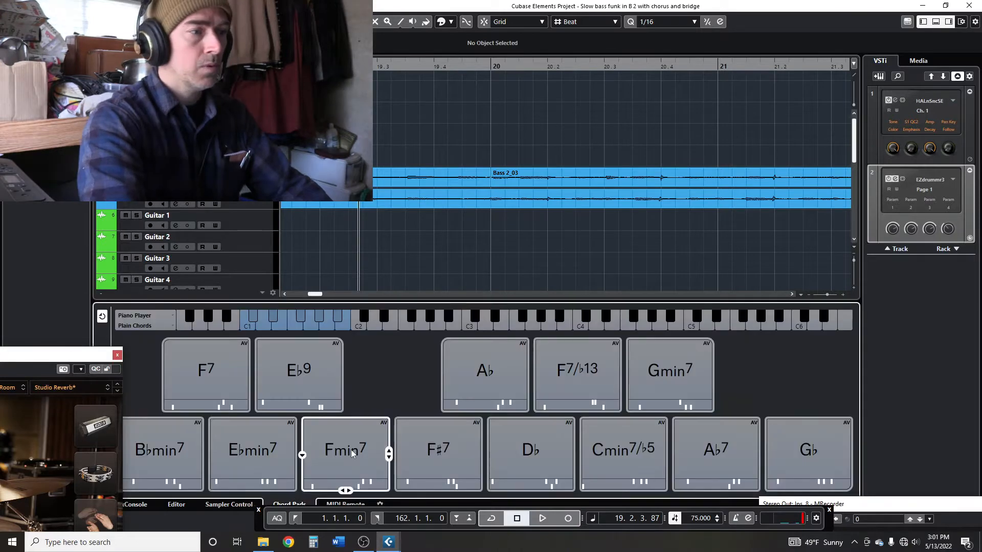
pyautogui.press('space')
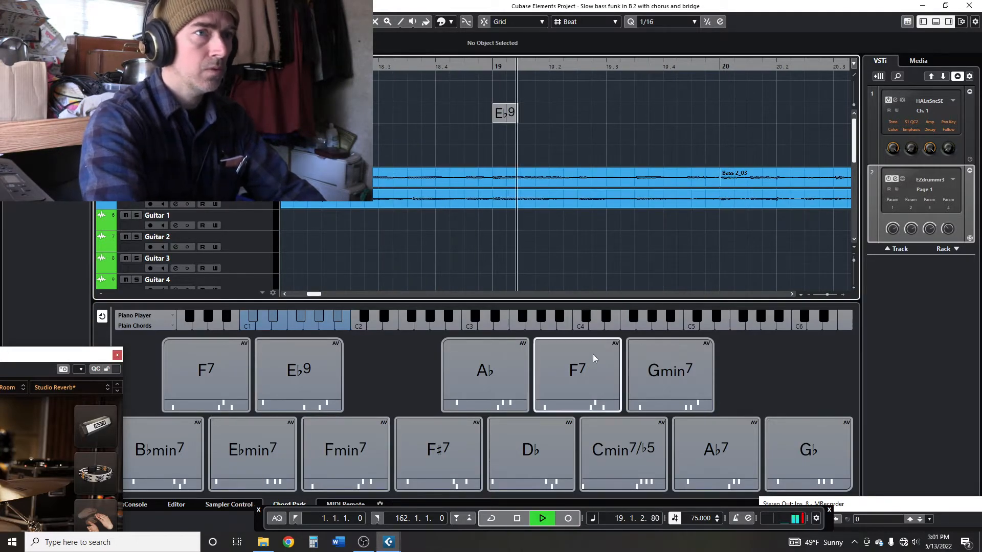
pyautogui.press('space')
pyautogui.click(582, 375)
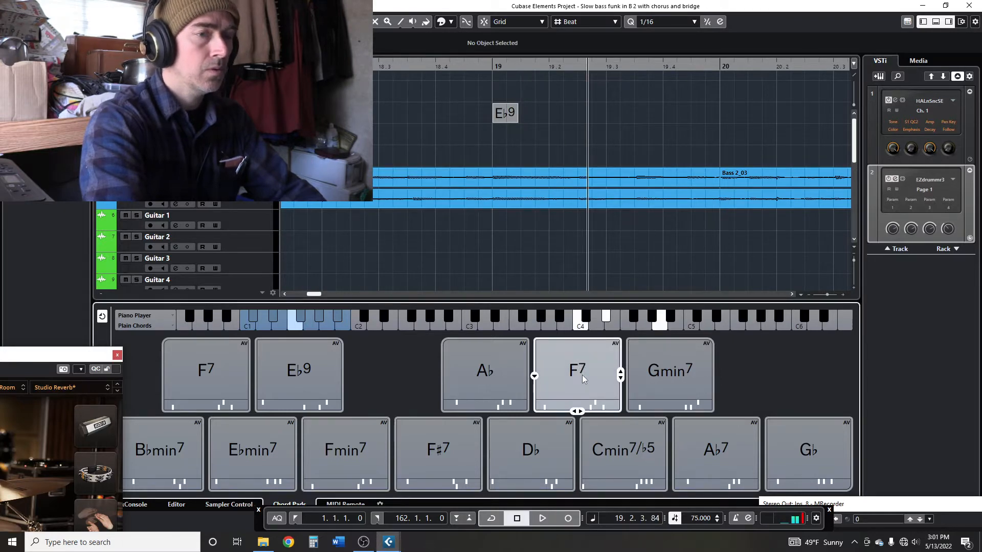
pyautogui.click(624, 444)
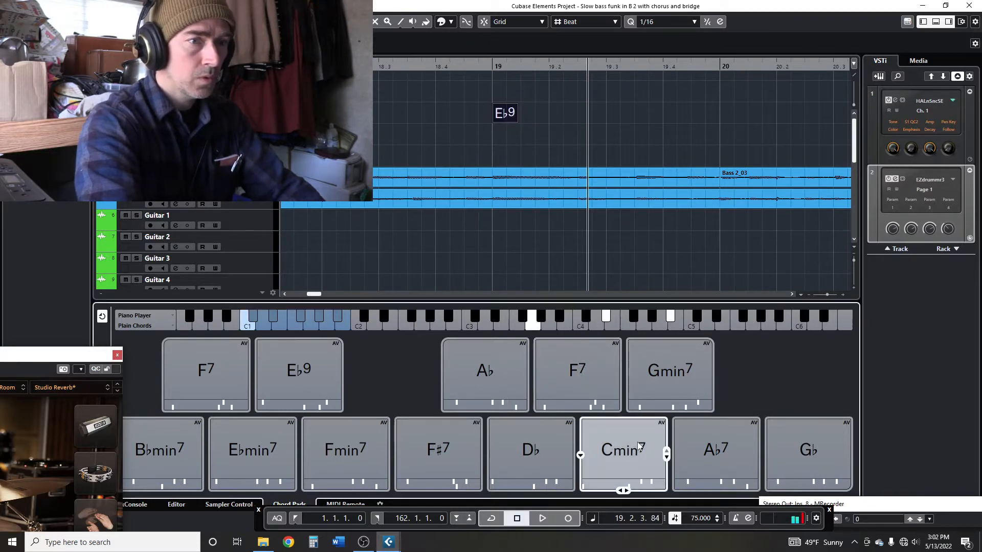
pyautogui.click(598, 387)
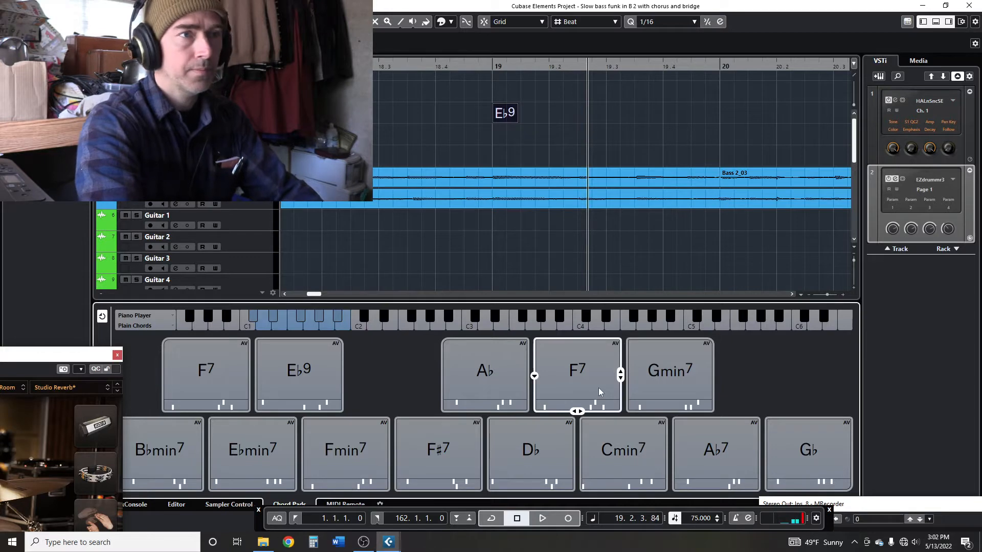
# - Move the E♭9 chord event at bar 8 slightly earlier, to 7.4.3.117, and play the passage
pyautogui.click(436, 67)
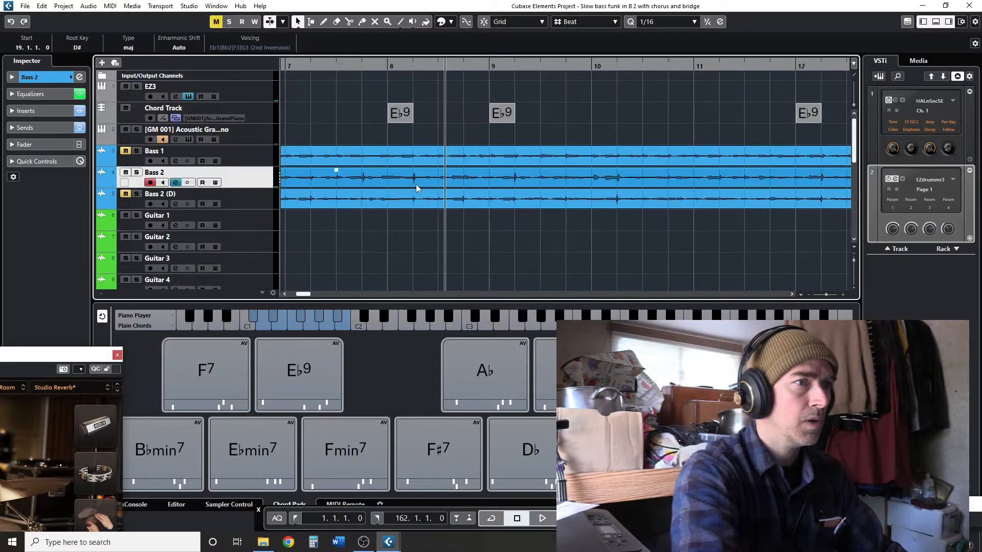
pyautogui.scroll(2, 415, 184)
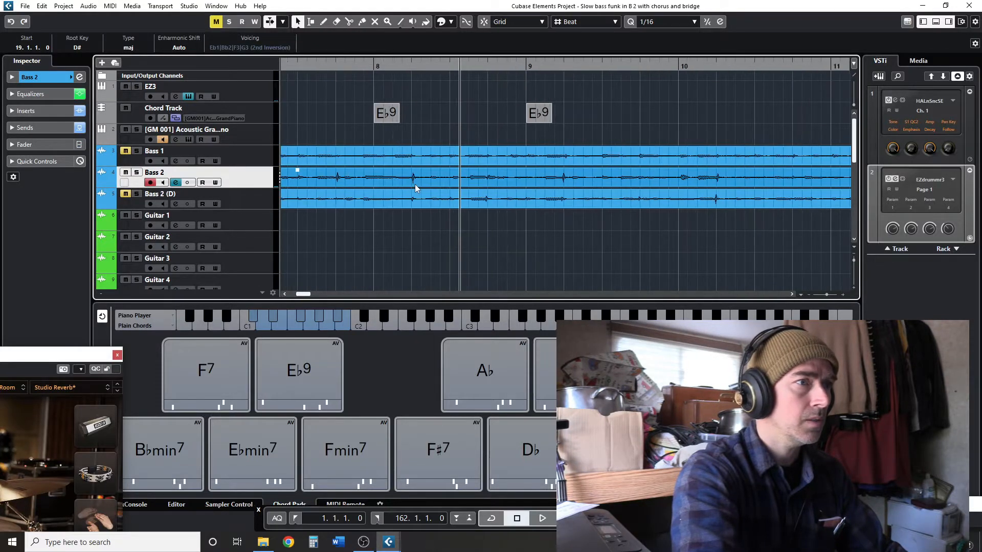
pyautogui.moveTo(382, 112); pyautogui.dragTo(375, 118)
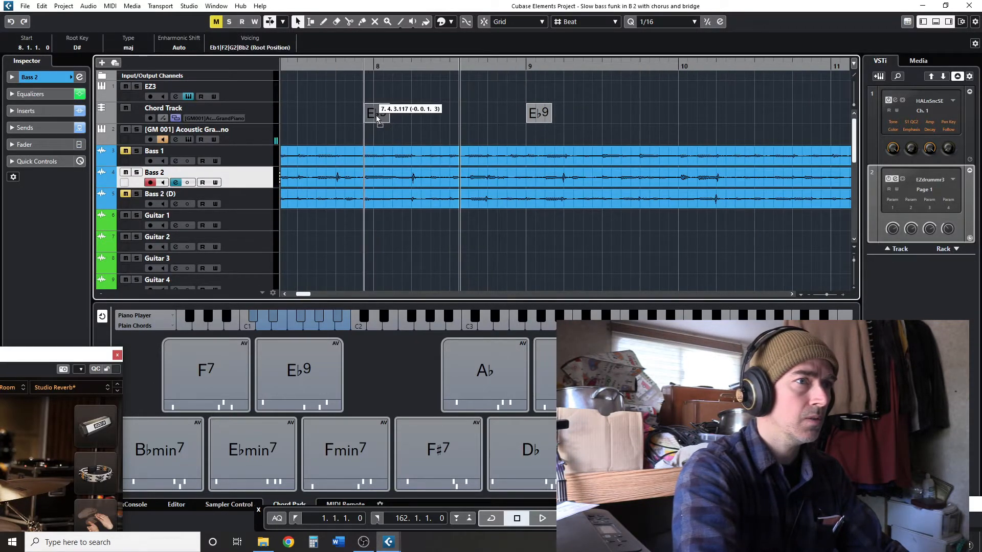
pyautogui.click(327, 66)
pyautogui.press('space')
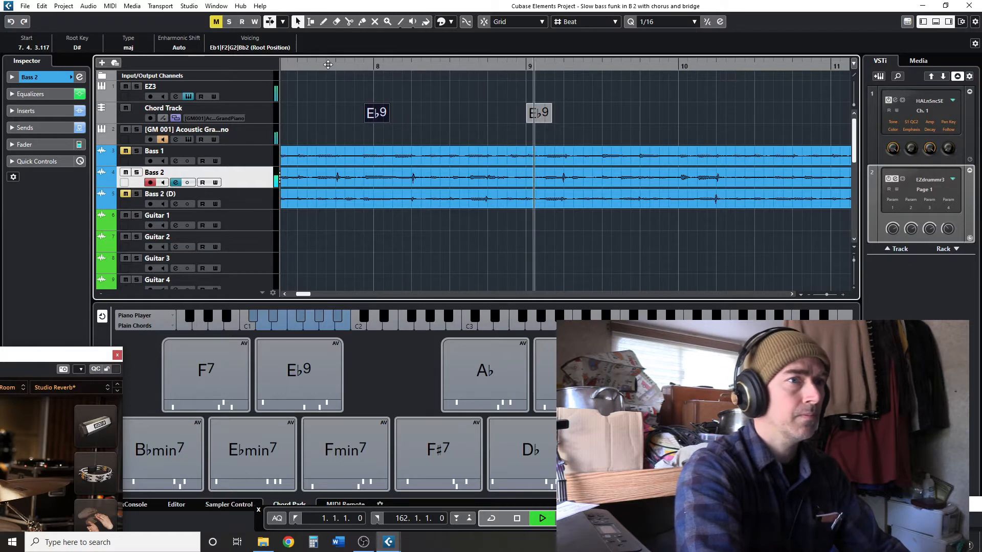
pyautogui.press('space')
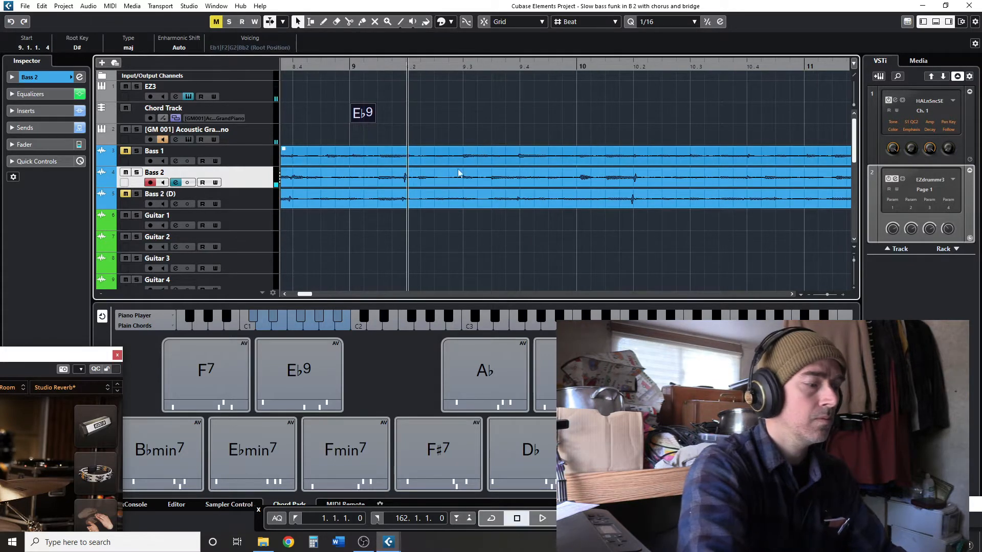
# - Play back the song from just before bar 8 and again from the opening bars to check the chords against the bass
pyautogui.hscroll(-3, 526, 161)
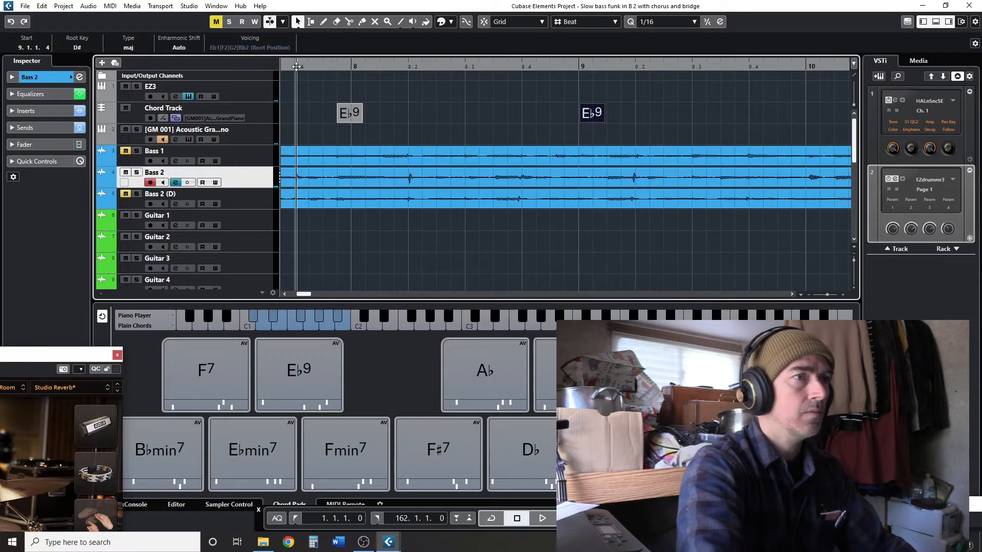
pyautogui.press('space')
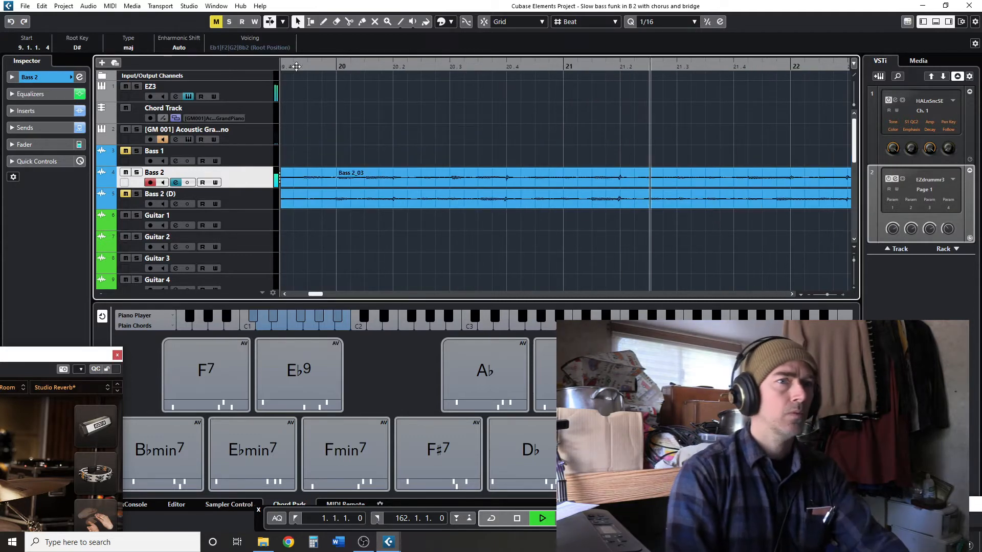
pyautogui.press('space')
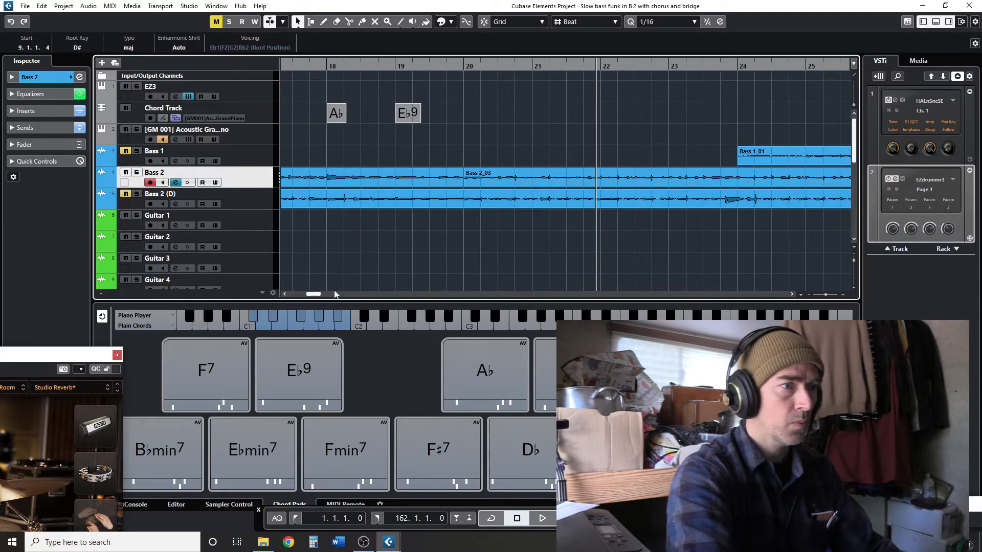
pyautogui.moveTo(316, 295); pyautogui.dragTo(312, 295)
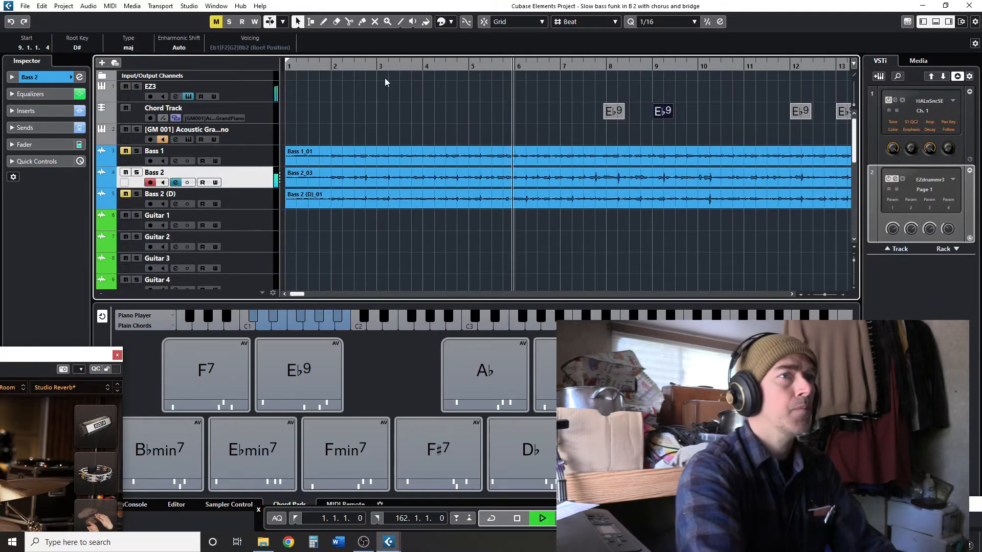
pyautogui.press('space')
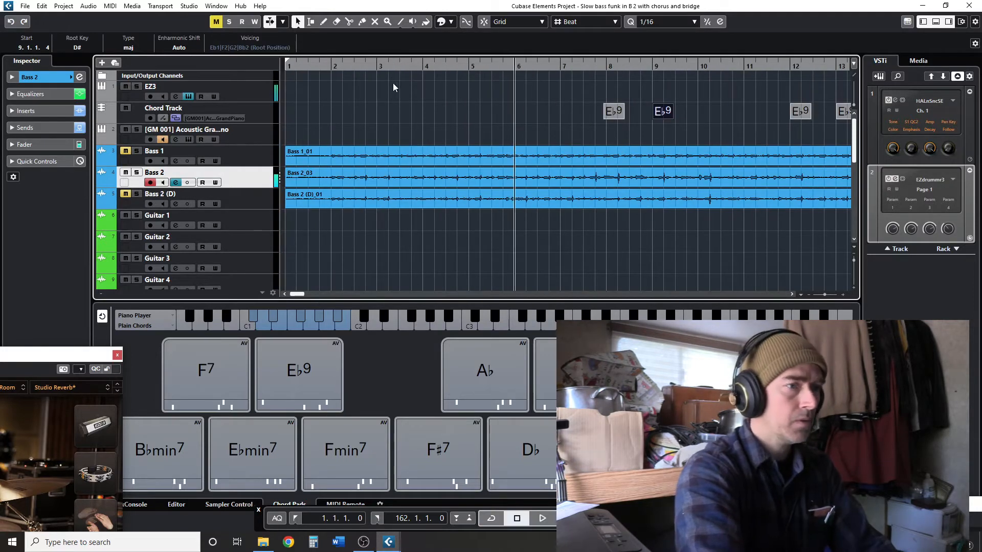
# - Delete the Bass 2 clip spanning bars 20 to 22 and move the following Bass 2_03 clip back to bar 20
pyautogui.moveTo(300, 295); pyautogui.dragTo(312, 297)
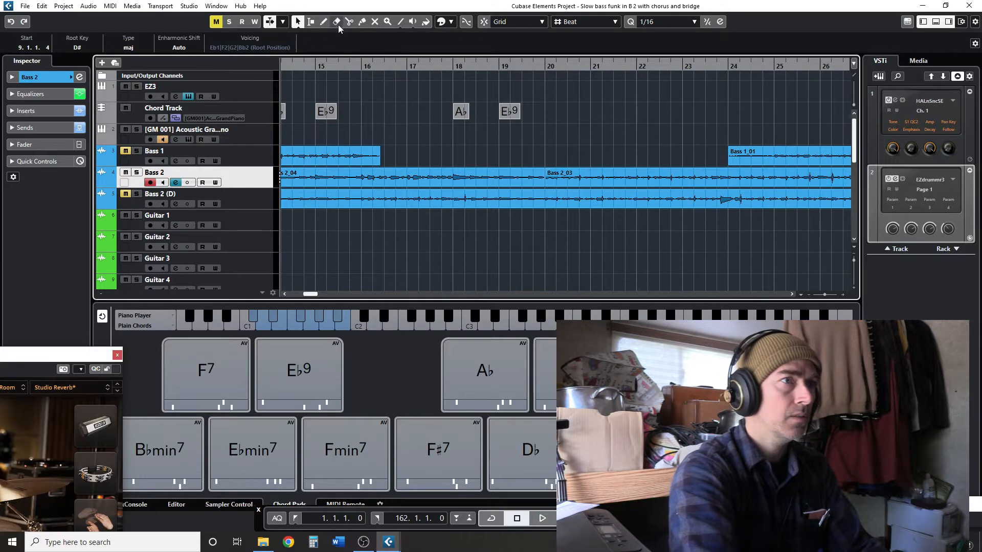
pyautogui.click(601, 182)
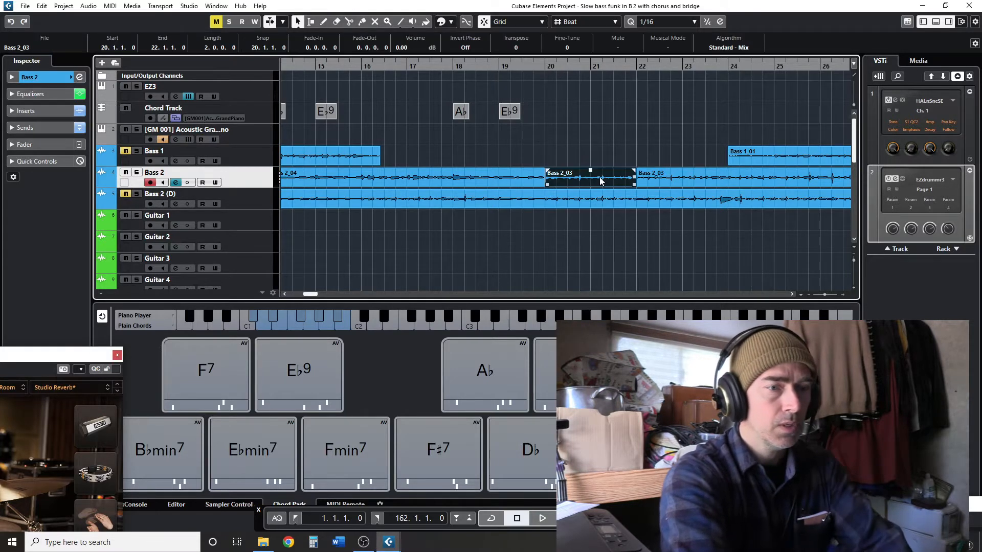
pyautogui.press('Delete')
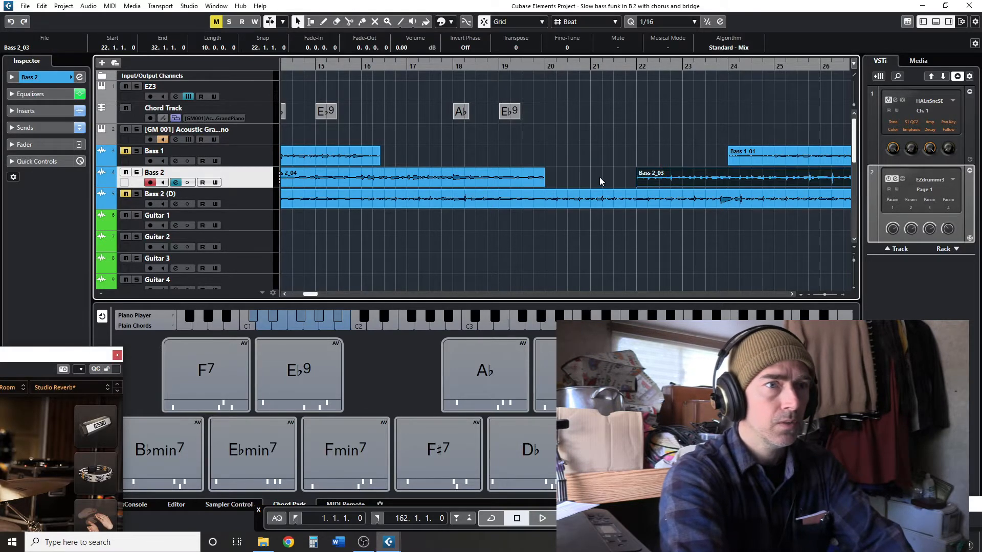
pyautogui.moveTo(669, 178); pyautogui.dragTo(581, 178)
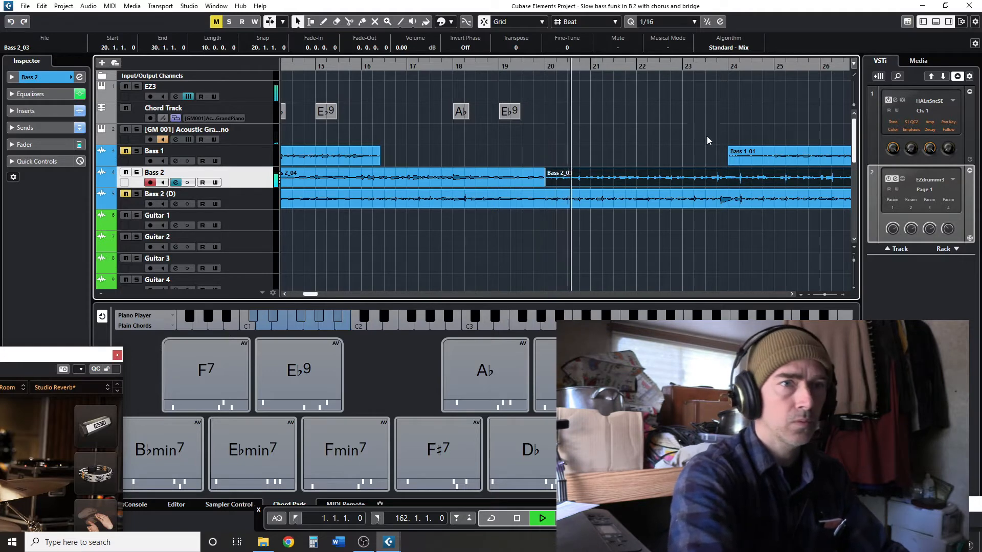
# - Move the E♭9 chord event near bar 24 to 24.1.1.12 on the chord track
pyautogui.scroll(-1, 707, 136)
pyautogui.moveTo(309, 294); pyautogui.dragTo(313, 299)
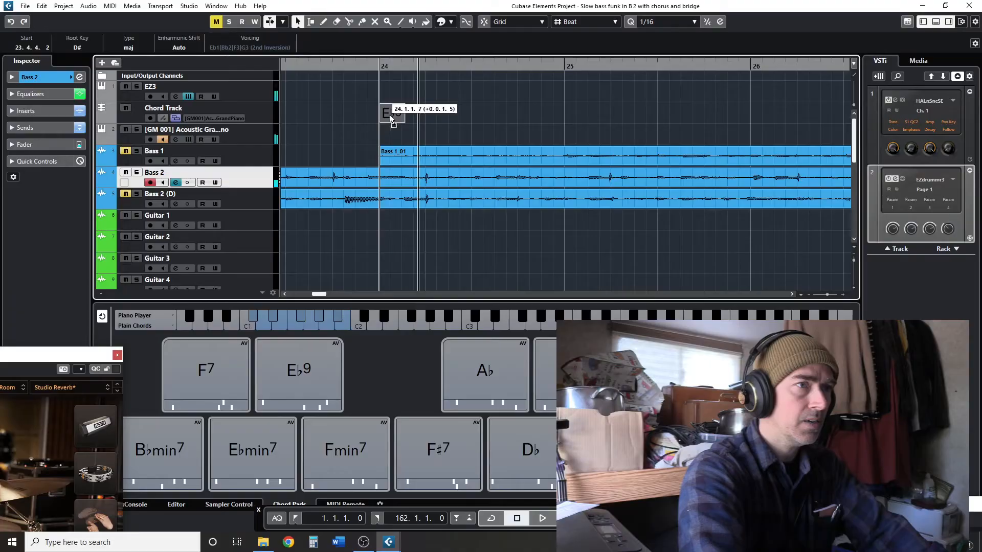
pyautogui.moveTo(390, 116); pyautogui.dragTo(394, 113)
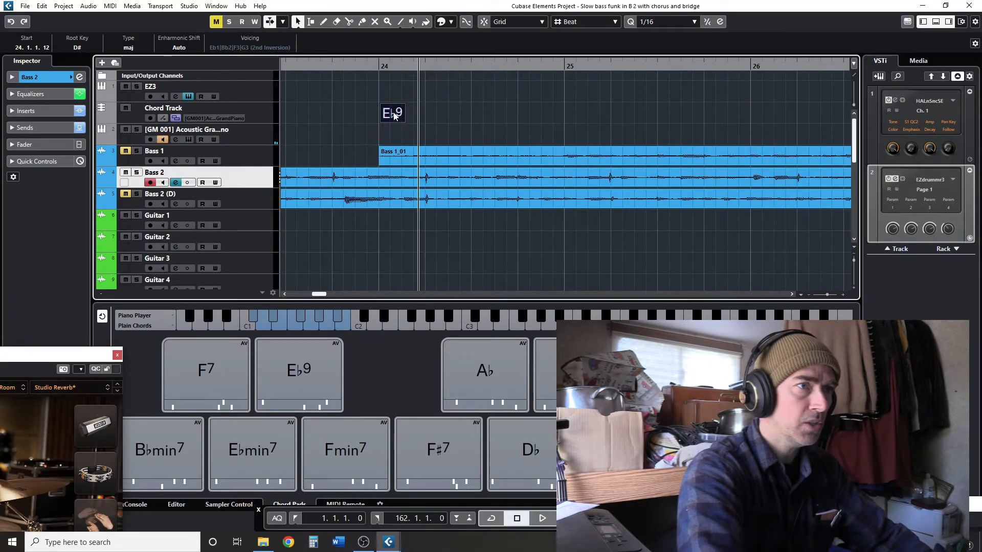
# - Place the Fmin7 pad chord on the chord track at bar 34 and play the passage from bar 28
pyautogui.hscroll(-4, 373, 158)
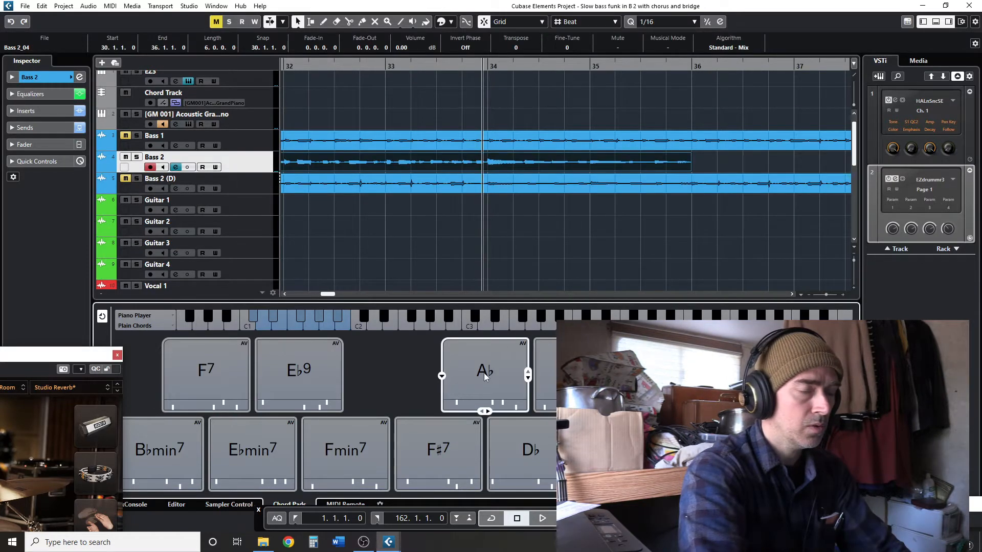
pyautogui.click(365, 450)
pyautogui.moveTo(365, 449); pyautogui.dragTo(480, 147)
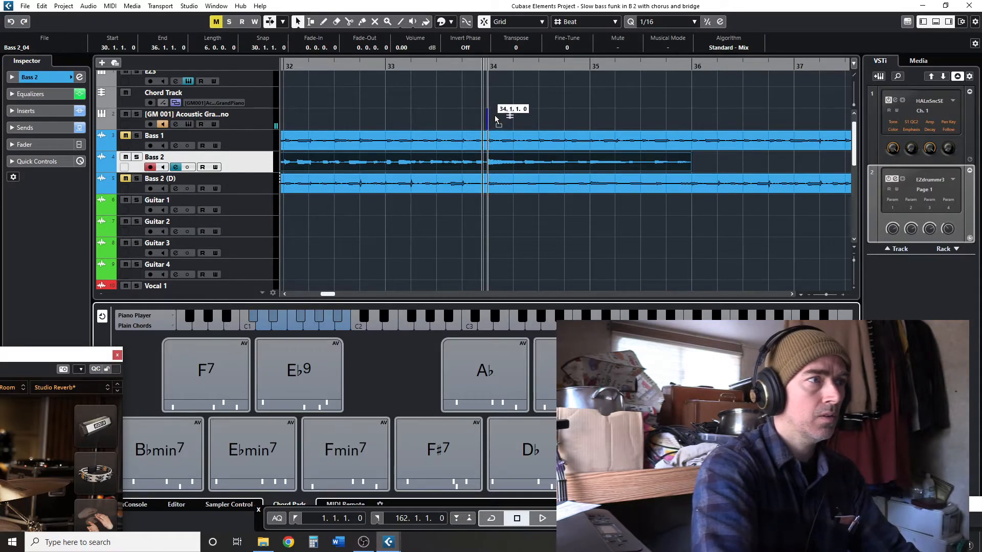
pyautogui.moveTo(493, 100); pyautogui.dragTo(493, 100)
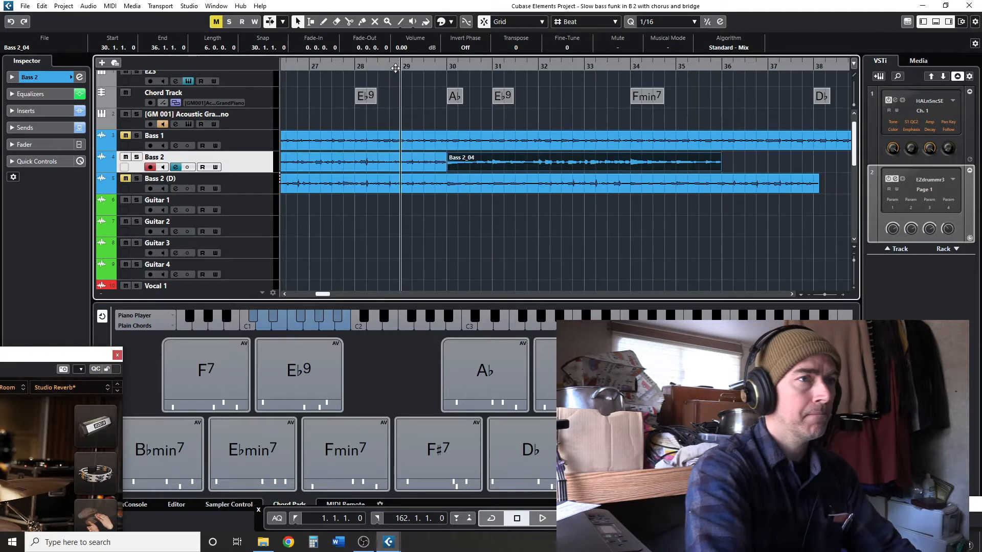
pyautogui.press('space')
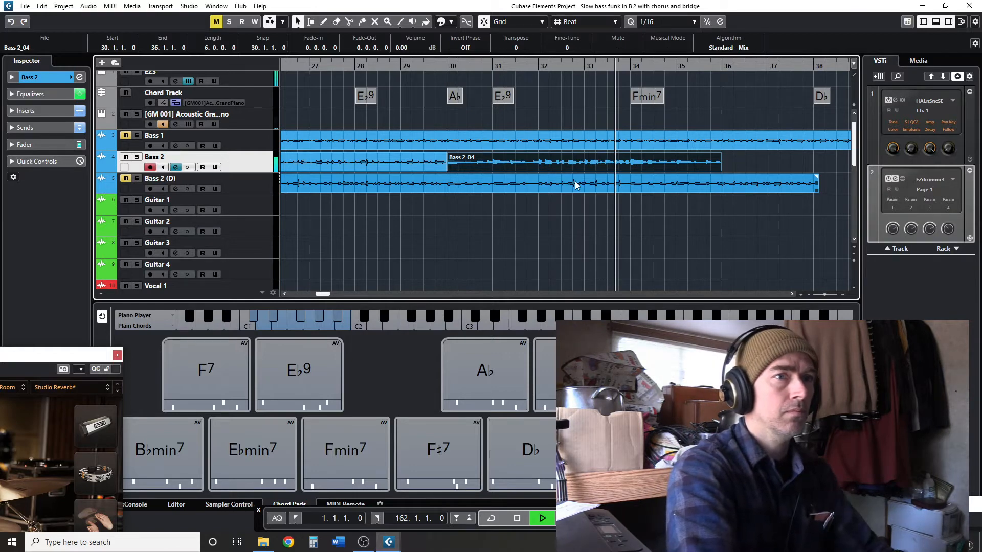
pyautogui.click(504, 163)
pyautogui.press('space')
# - Replace the F minor chord event at bar 34 with the A♭ pad chord and add Cmin7 at bar 35
pyautogui.click(639, 120)
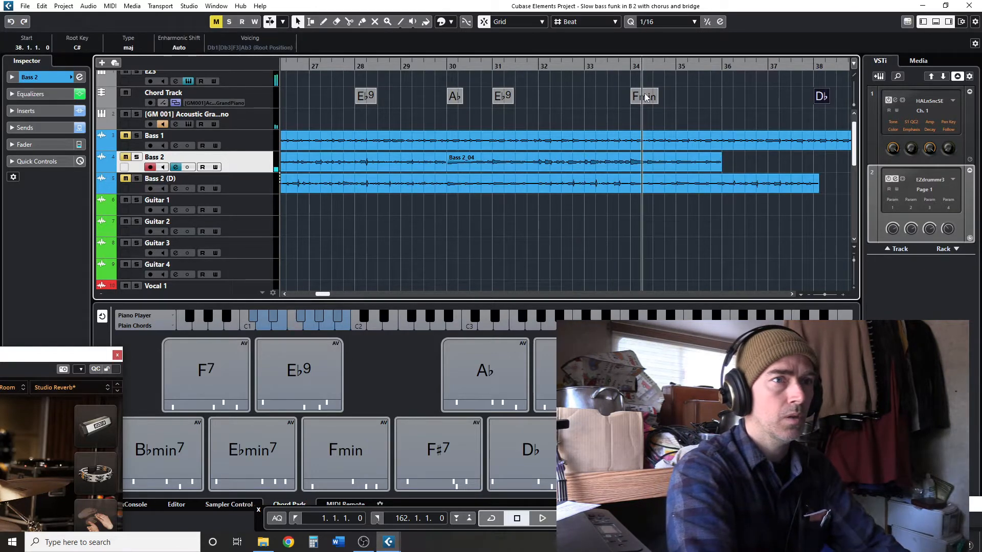
pyautogui.click(645, 97)
pyautogui.press('Delete')
pyautogui.click(485, 377)
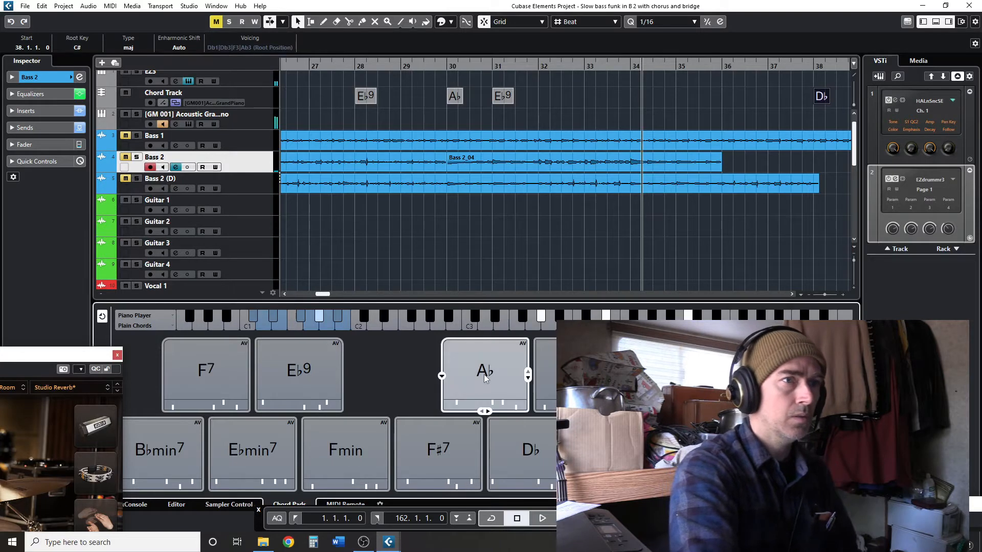
pyautogui.moveTo(484, 374); pyautogui.dragTo(638, 96)
pyautogui.moveTo(578, 376); pyautogui.dragTo(679, 96)
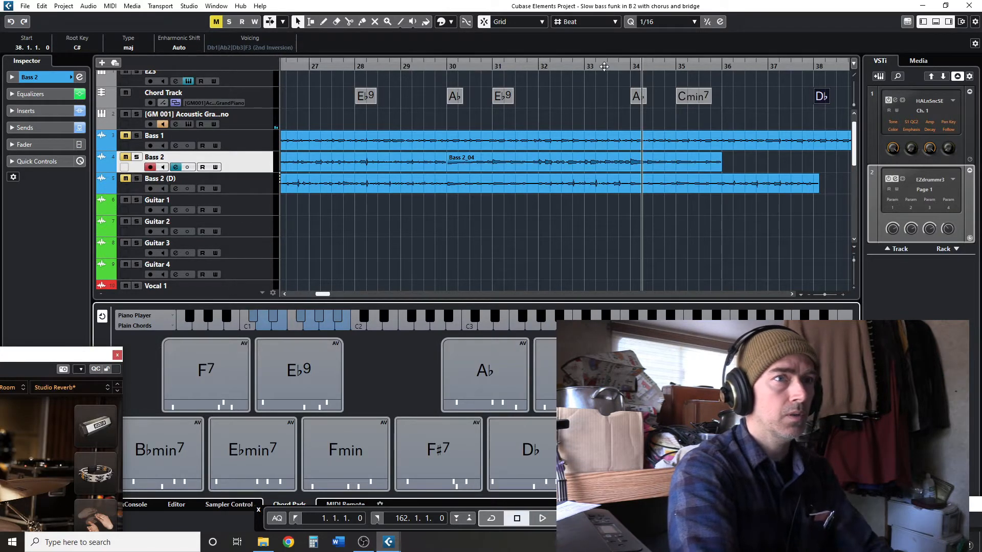
# - Play the chords from bar 33 into bar 35 and toggle the mute of the Bass 2 track
pyautogui.click(595, 66)
pyautogui.press('space')
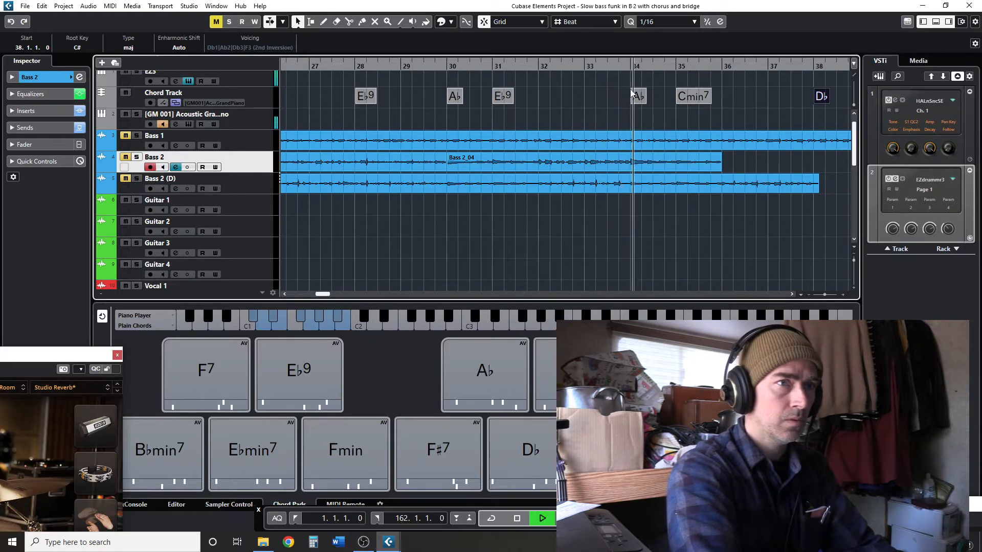
pyautogui.click(125, 157)
pyautogui.press('space')
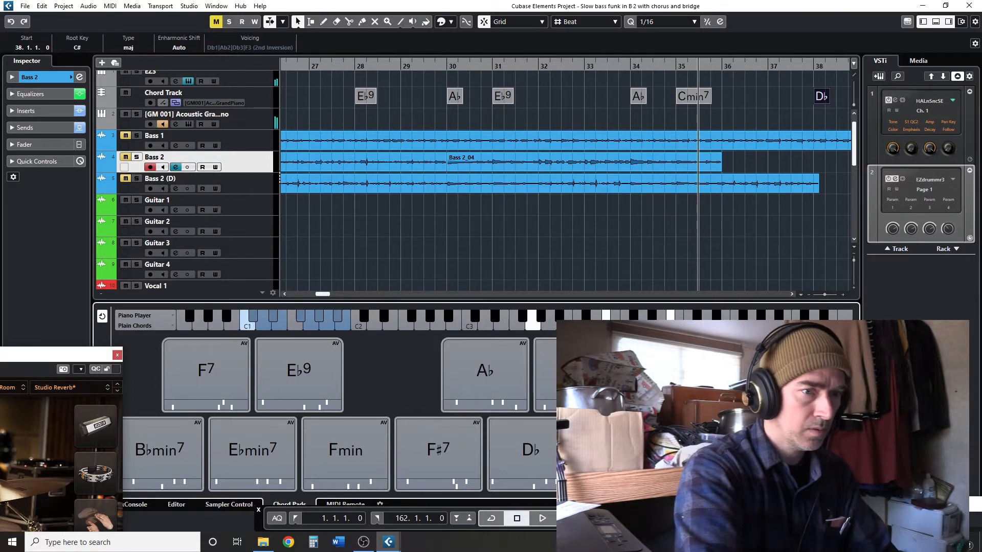
# - Audition the Fmin and F7 chord pads, stop playback, and review the chord events from bar 39 onward
pyautogui.click(359, 449)
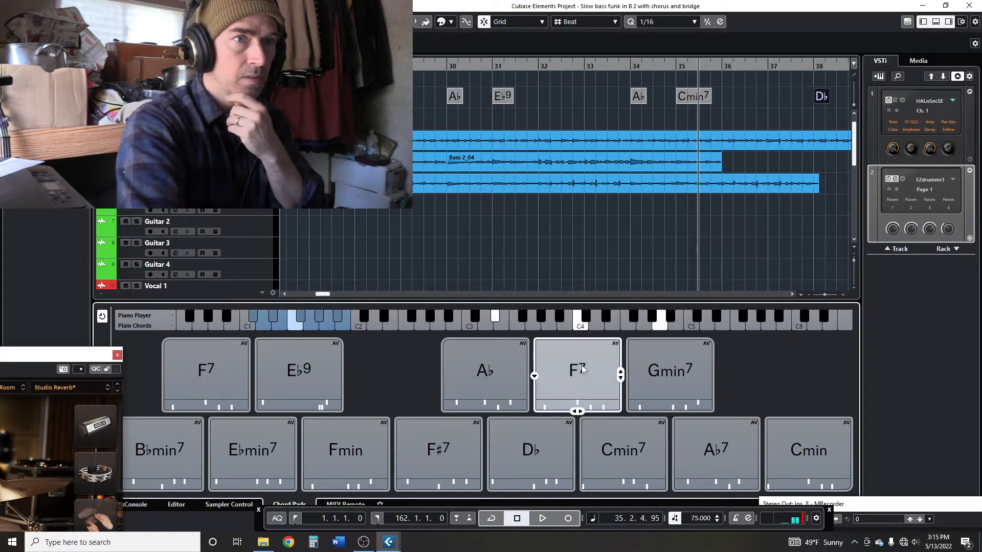
pyautogui.click(602, 361)
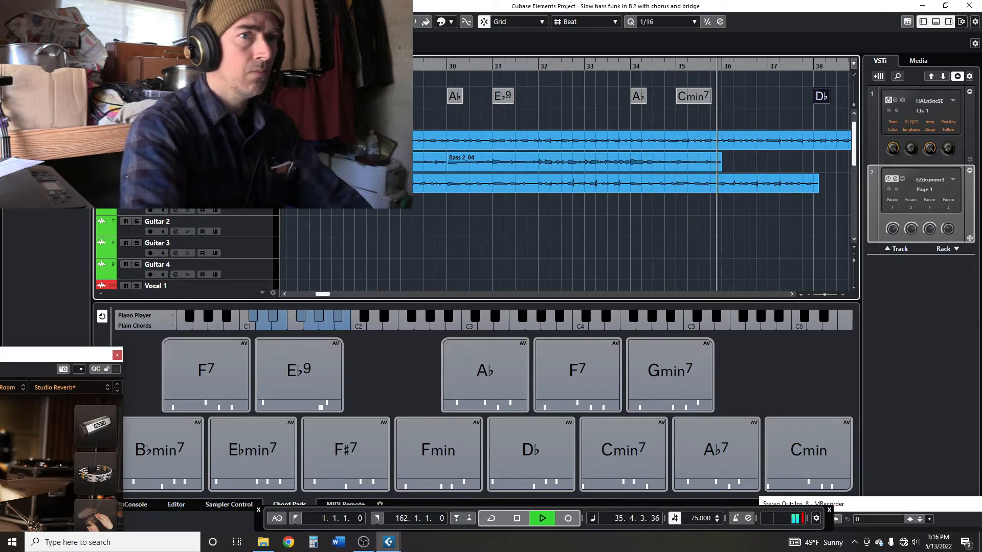
pyautogui.press('space')
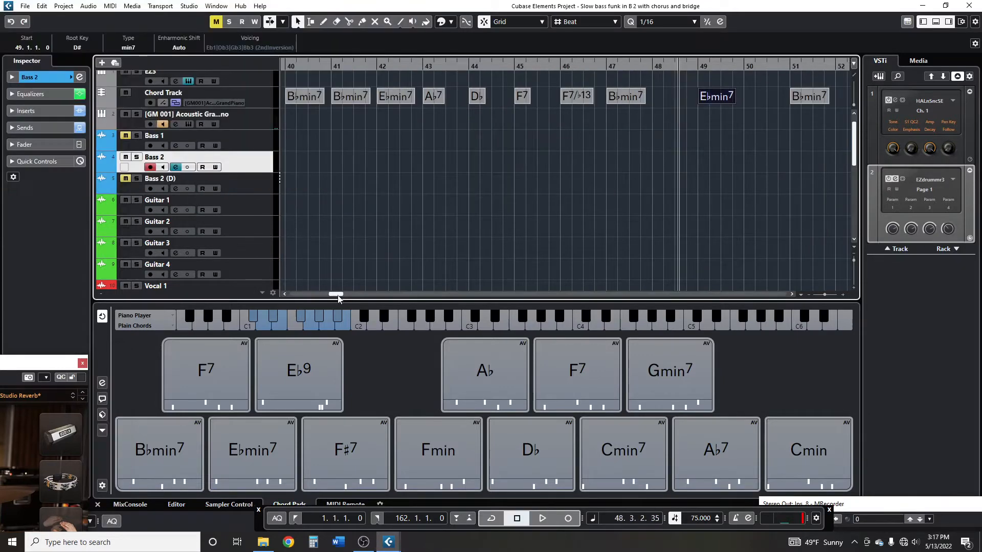
pyautogui.hscroll(-3, 336, 299)
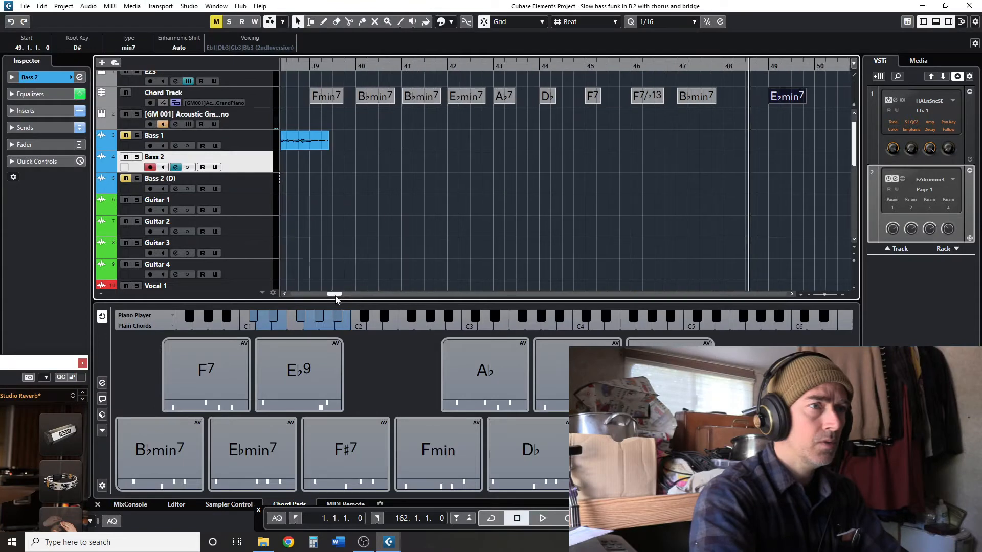
# - Play the chord progression from bar 38 into bar 41 twice to check the B♭min7 chords
pyautogui.hscroll(-1, 336, 300)
pyautogui.click(334, 67)
pyautogui.press('space')
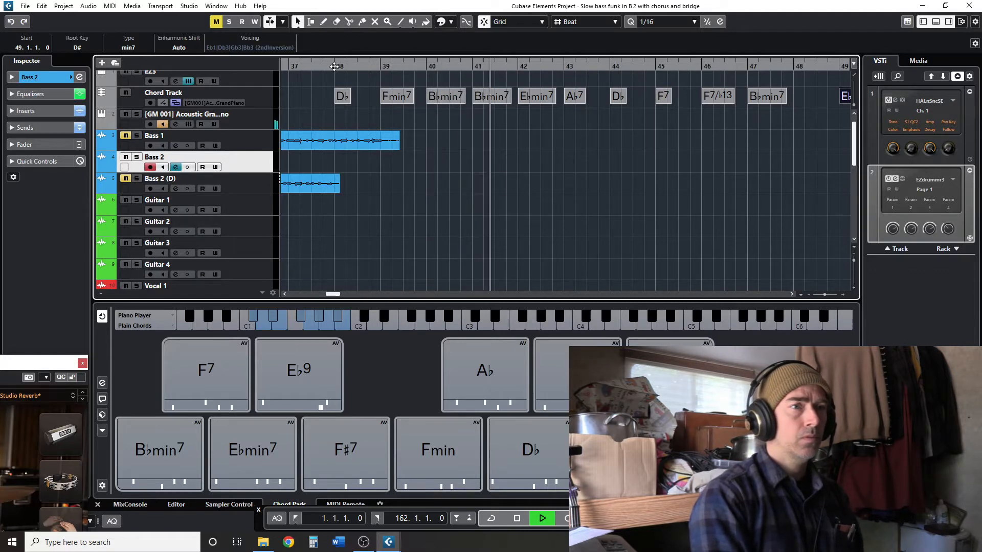
pyautogui.press('space')
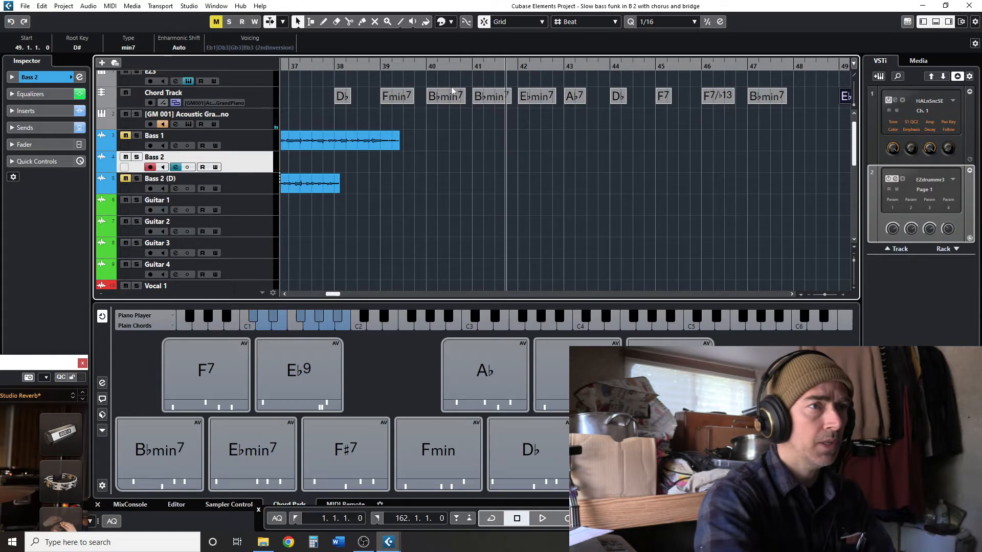
pyautogui.click(333, 65)
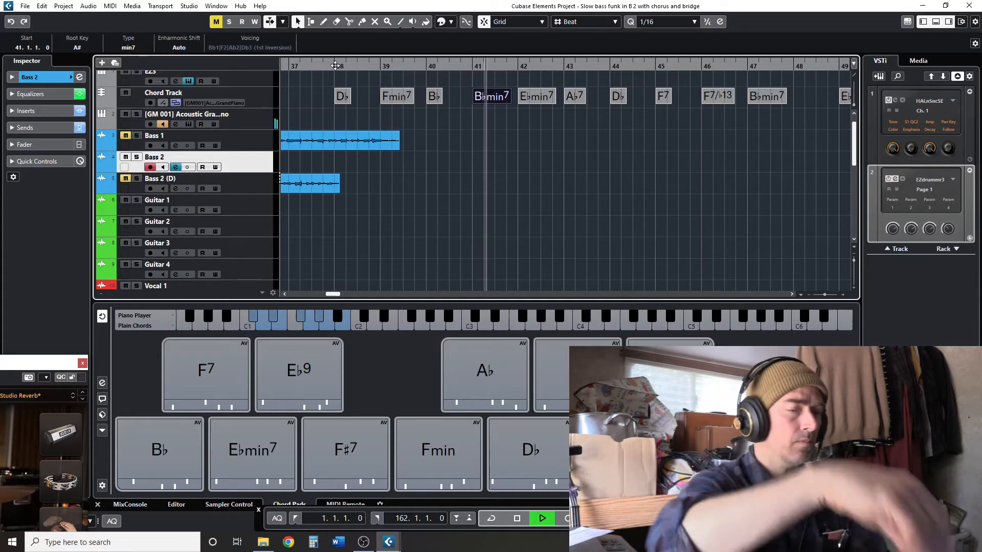
pyautogui.press('space')
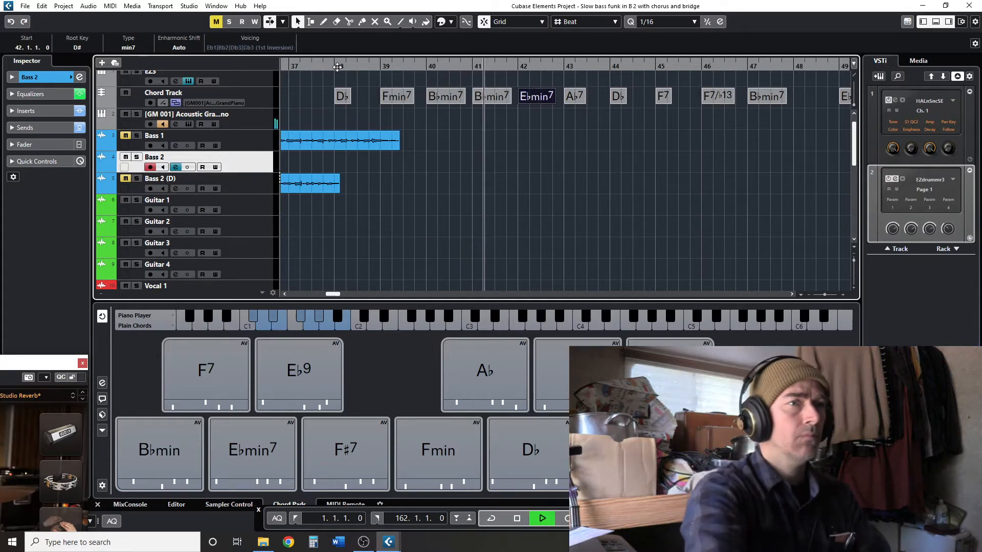
pyautogui.press('space')
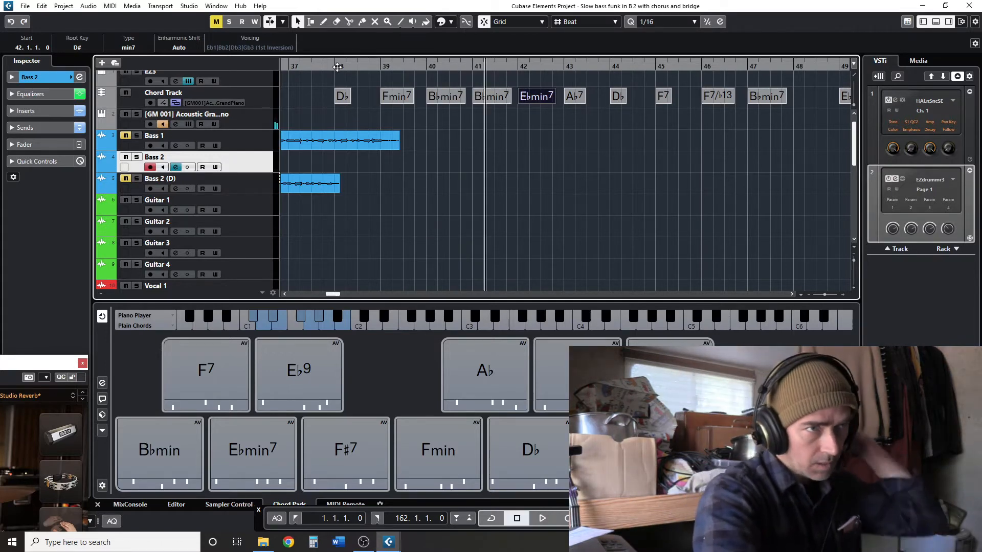
# - Replace the B♭min7 chord event at bar 41 with the B♭min7/♭13 pad chord
pyautogui.click(489, 97)
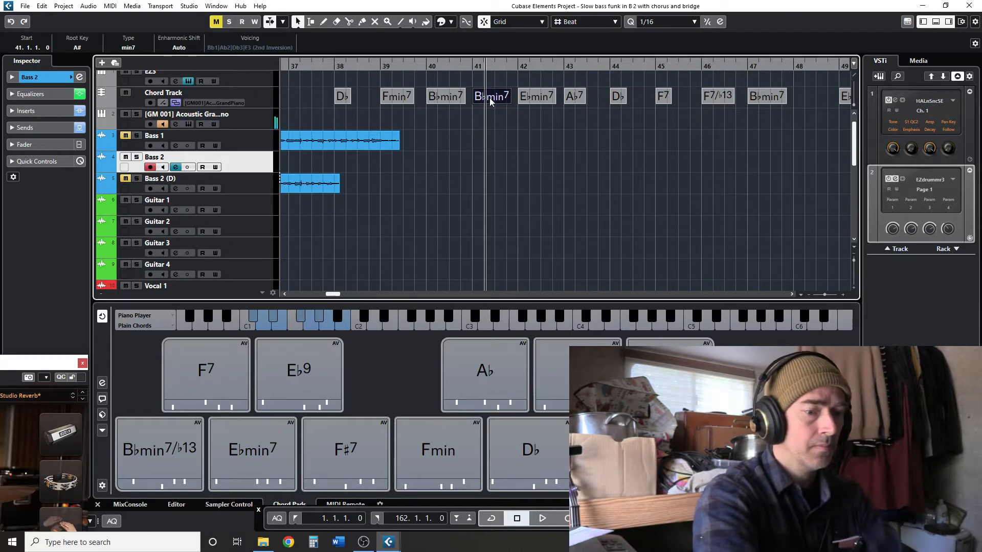
pyautogui.press('Delete')
pyautogui.moveTo(174, 472); pyautogui.dragTo(410, 317)
pyautogui.moveTo(494, 102); pyautogui.dragTo(476, 93)
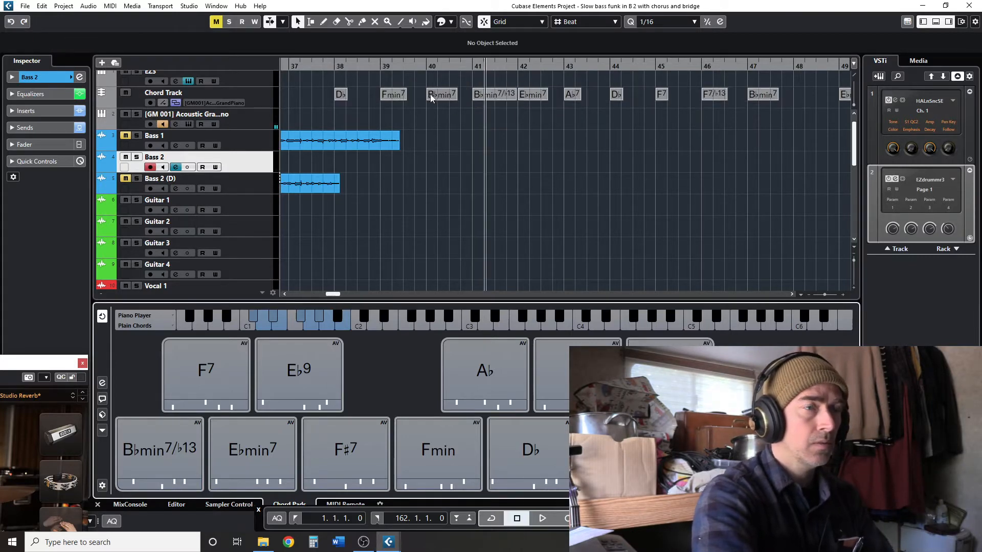
# - Play the chord progression from bar 38 through to bar 47
pyautogui.click(334, 67)
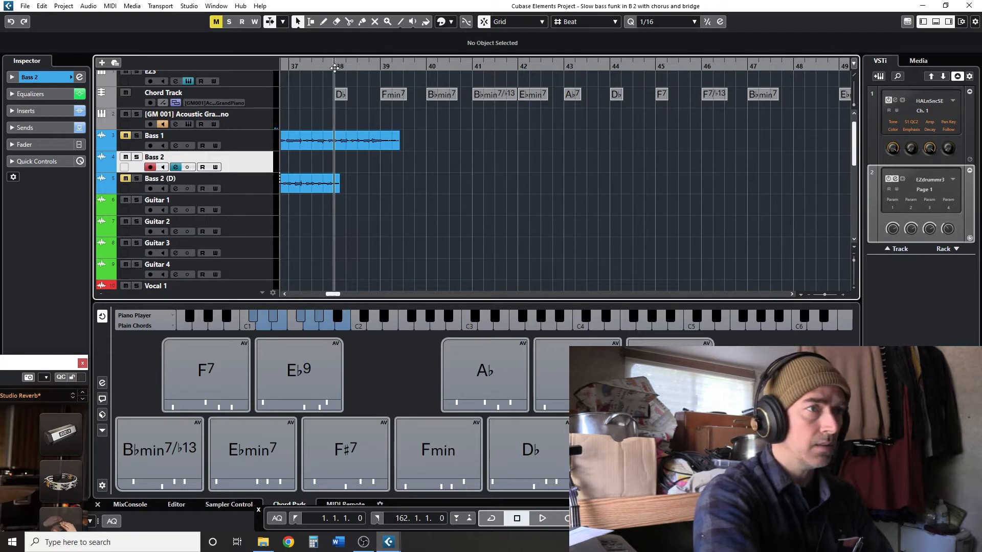
pyautogui.press('space')
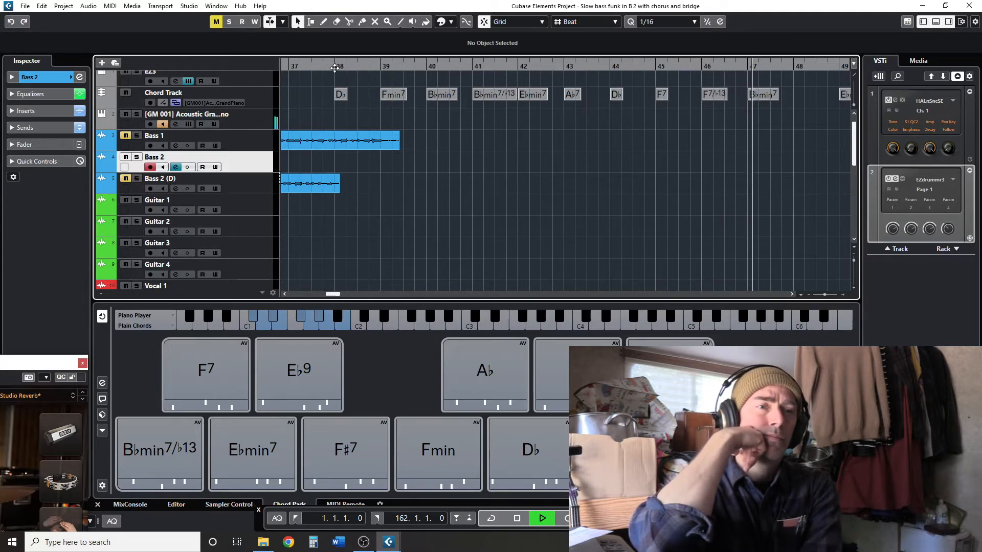
pyautogui.press('space')
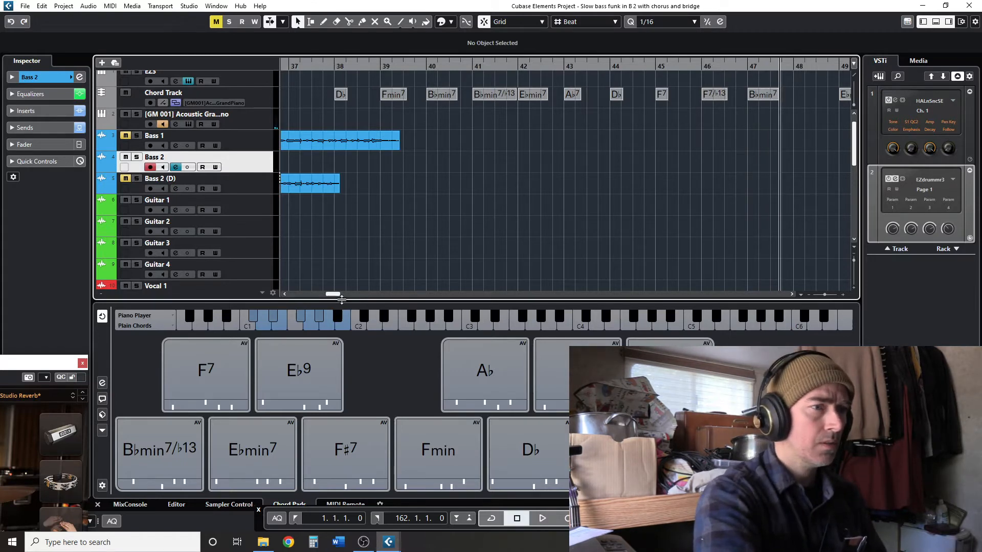
# - Review the earlier chord events back to bar 19 and listen to the passage up to bar 36
pyautogui.moveTo(335, 295); pyautogui.dragTo(324, 297)
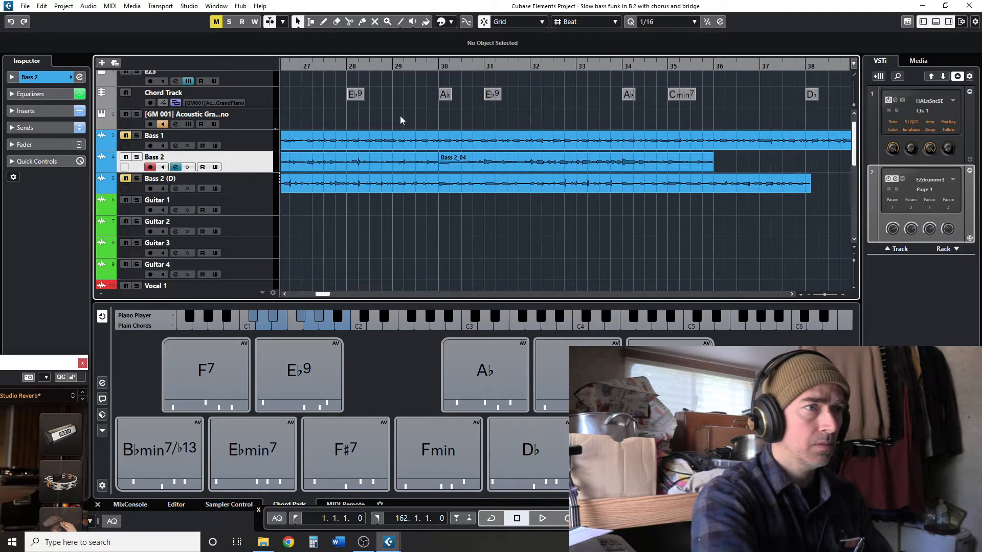
pyautogui.moveTo(322, 295); pyautogui.dragTo(317, 298)
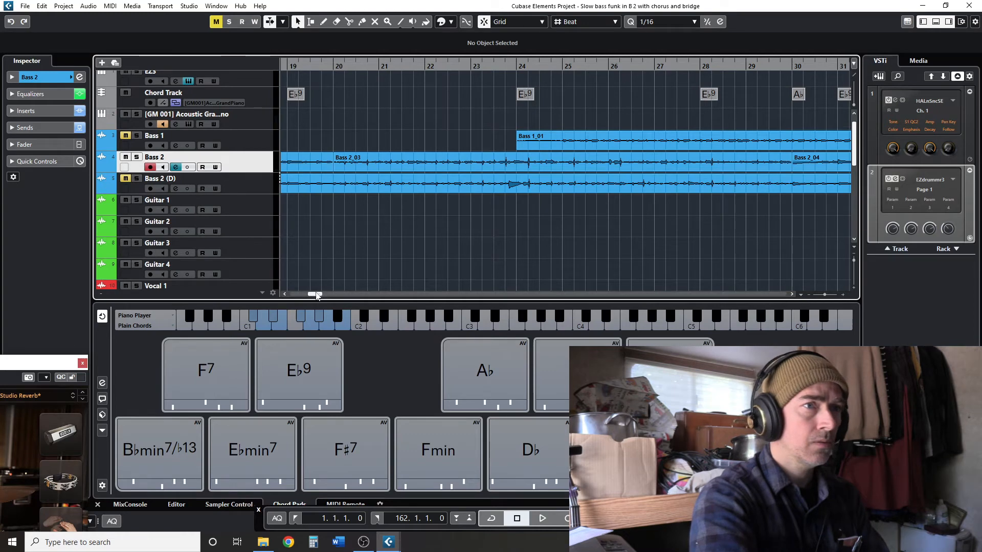
pyautogui.moveTo(317, 296); pyautogui.dragTo(315, 295)
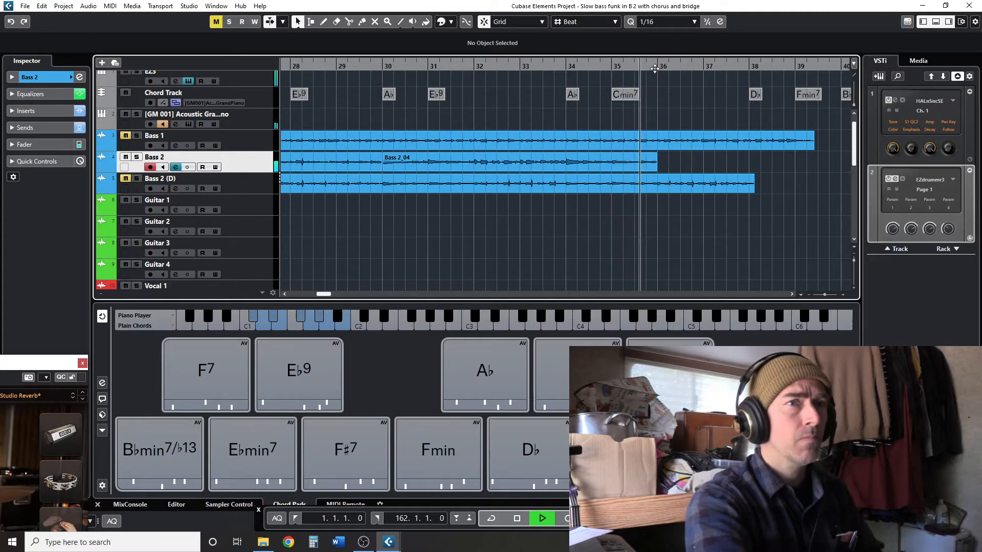
pyautogui.press('space')
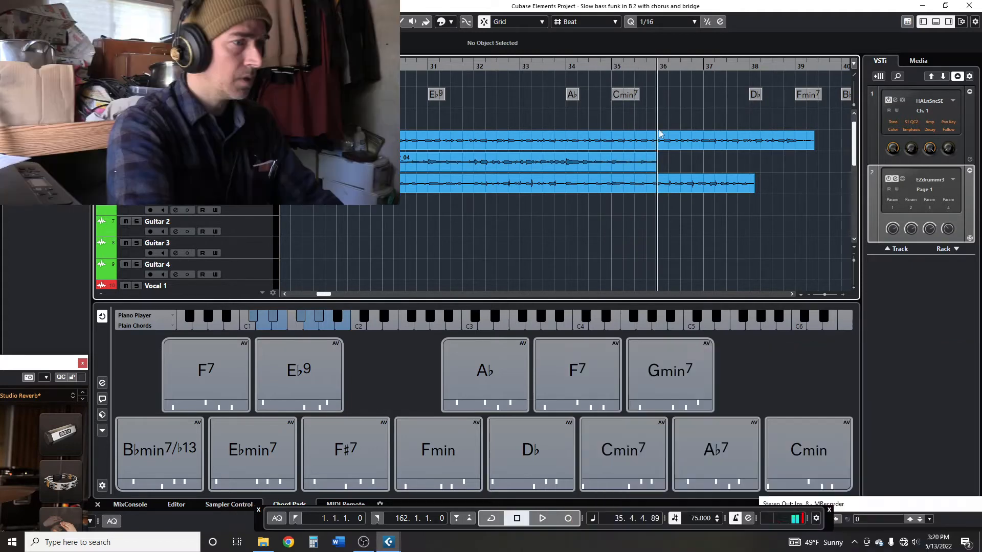
# - Audition the D♭, A♭7 and Cmin7 chord pads
pyautogui.click(522, 448)
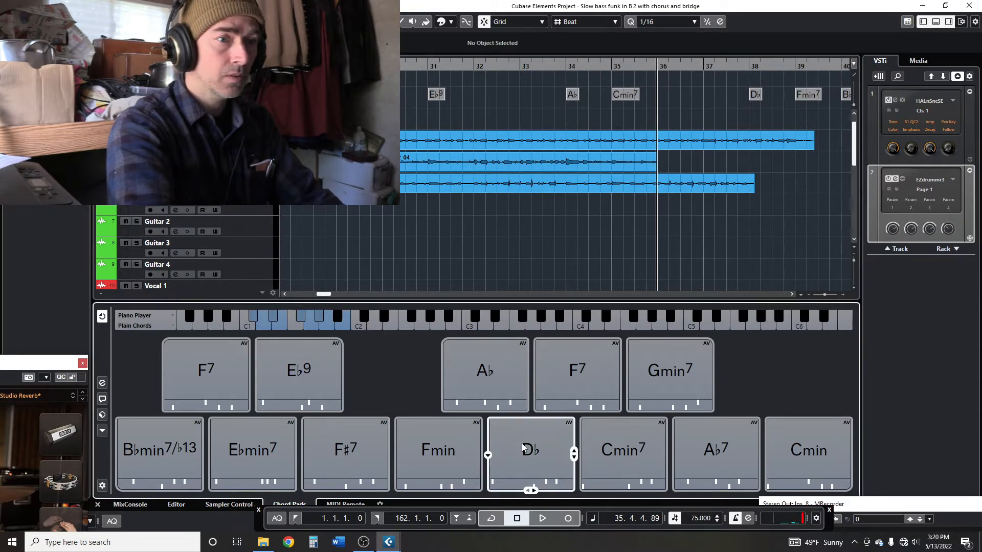
pyautogui.click(705, 456)
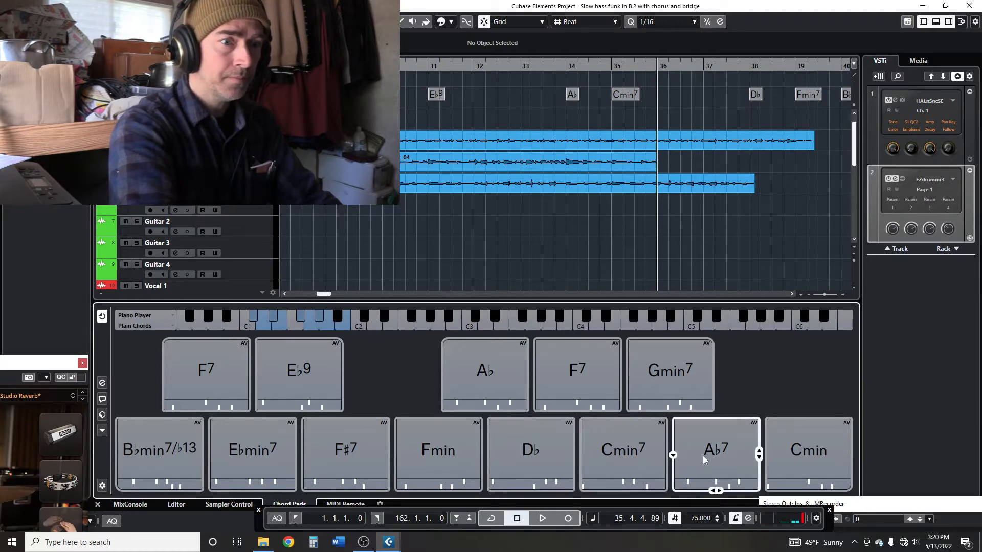
pyautogui.click(659, 460)
pyautogui.click(712, 450)
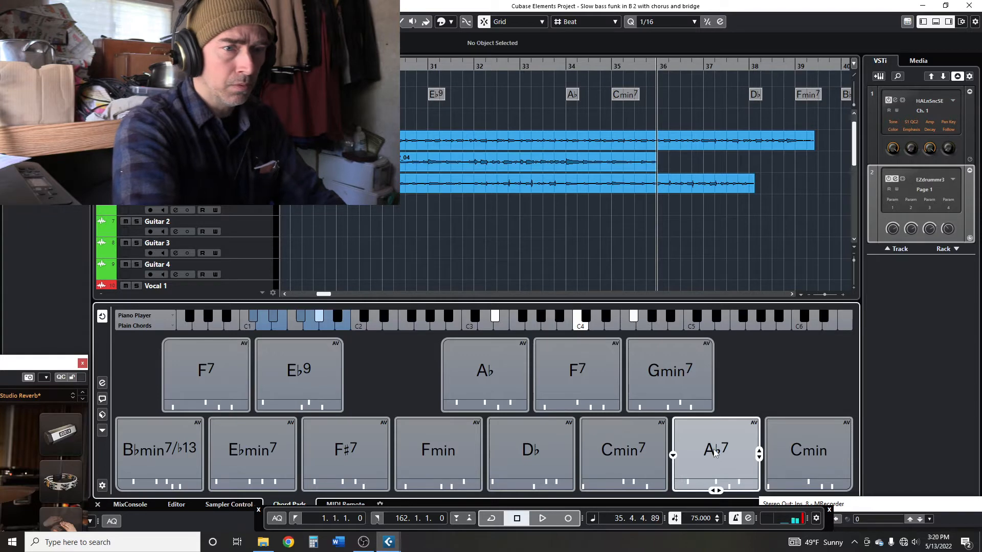
pyautogui.click(633, 457)
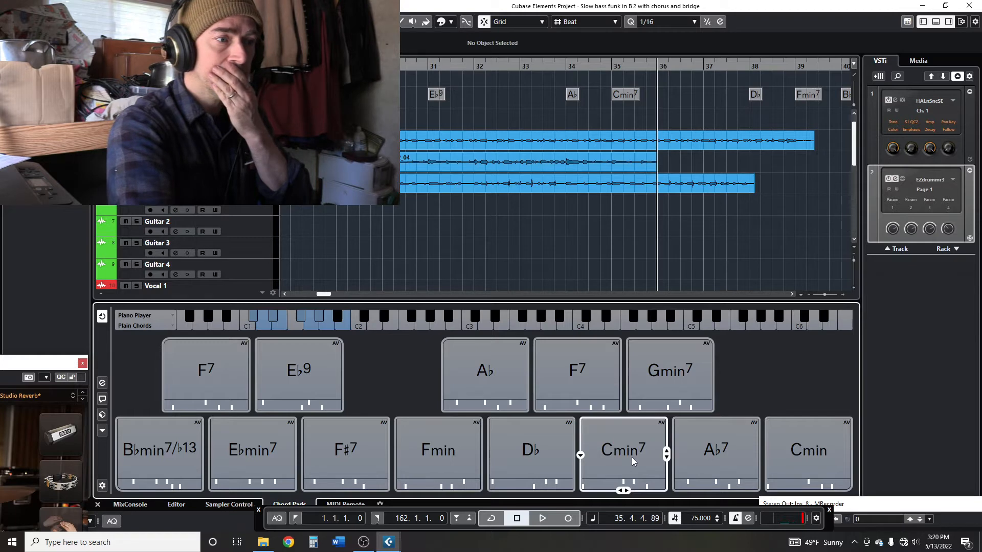
# - Play the passage from bar 34 to check the E♭9 chord at bar 36
pyautogui.click(567, 66)
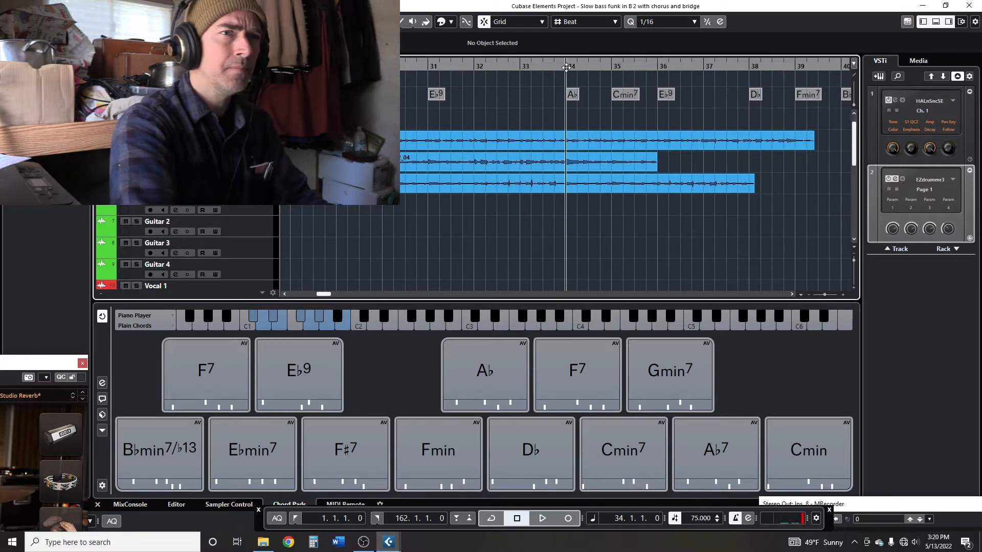
pyautogui.press('space')
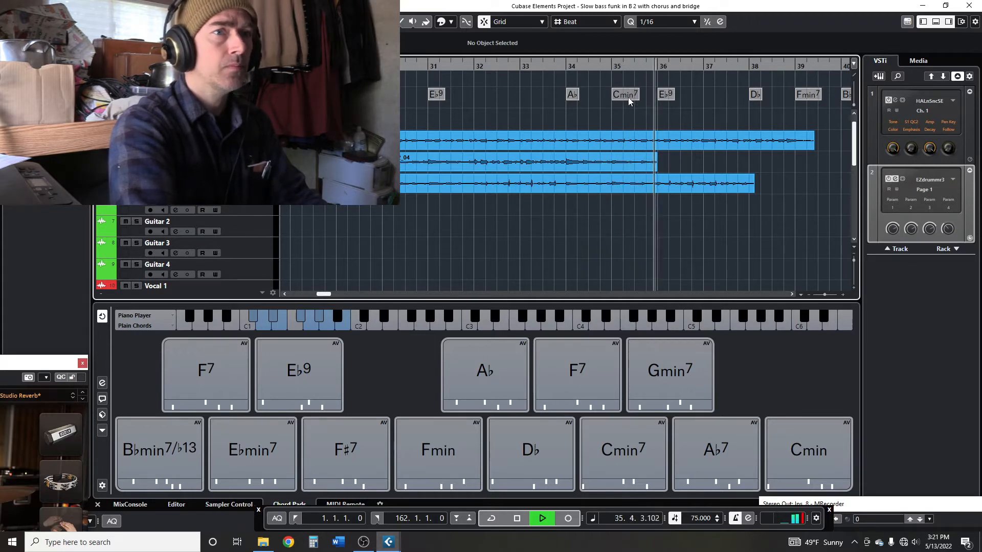
pyautogui.press('space')
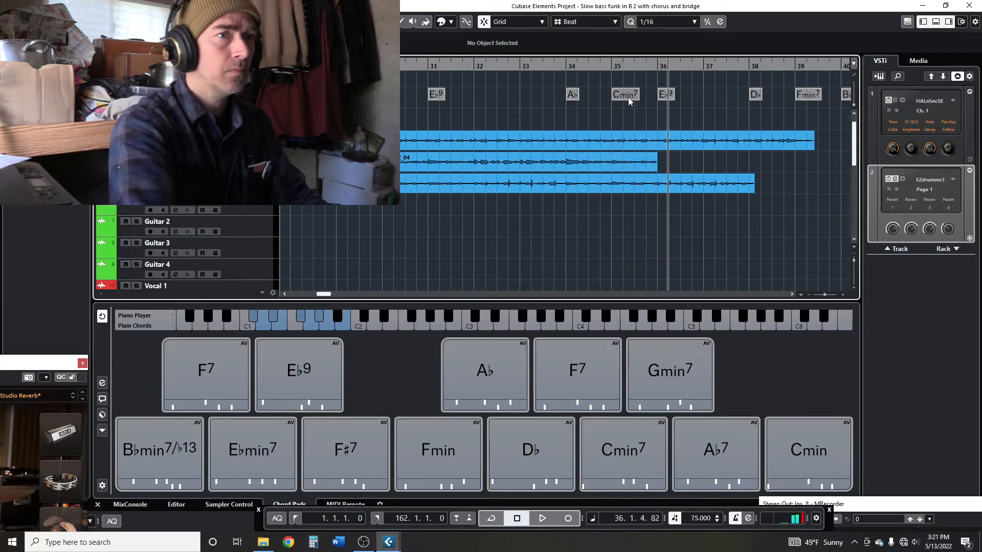
# - Replace the E♭9 chord event at bar 36 with the F7 pad chord and play the passage from bar 34 into bar 38
pyautogui.click(666, 97)
pyautogui.press('Delete')
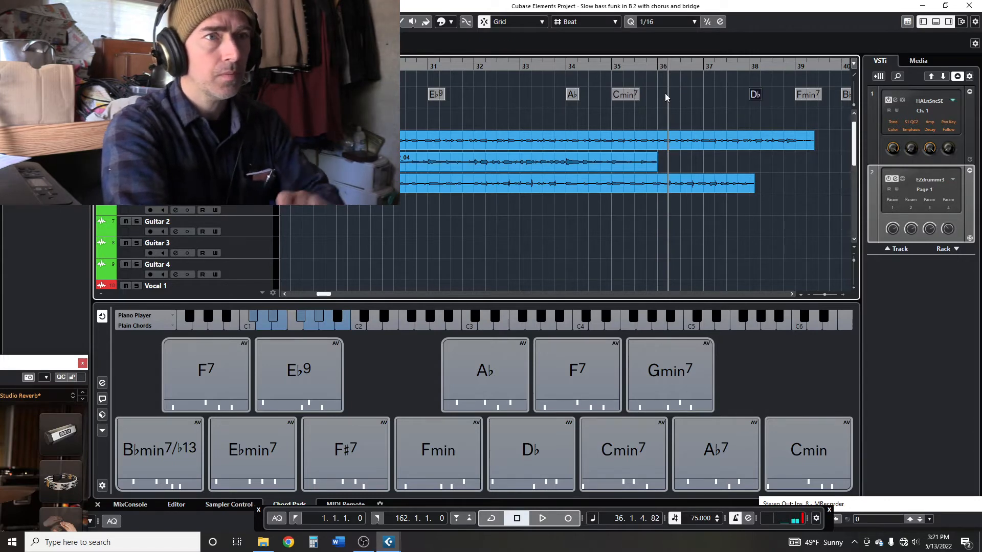
pyautogui.click(573, 381)
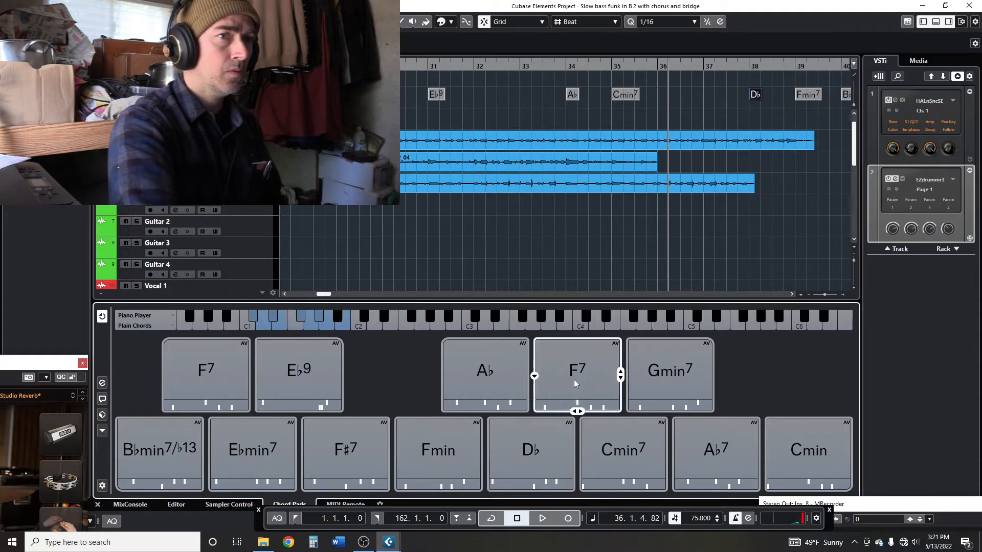
pyautogui.moveTo(574, 381); pyautogui.dragTo(658, 105)
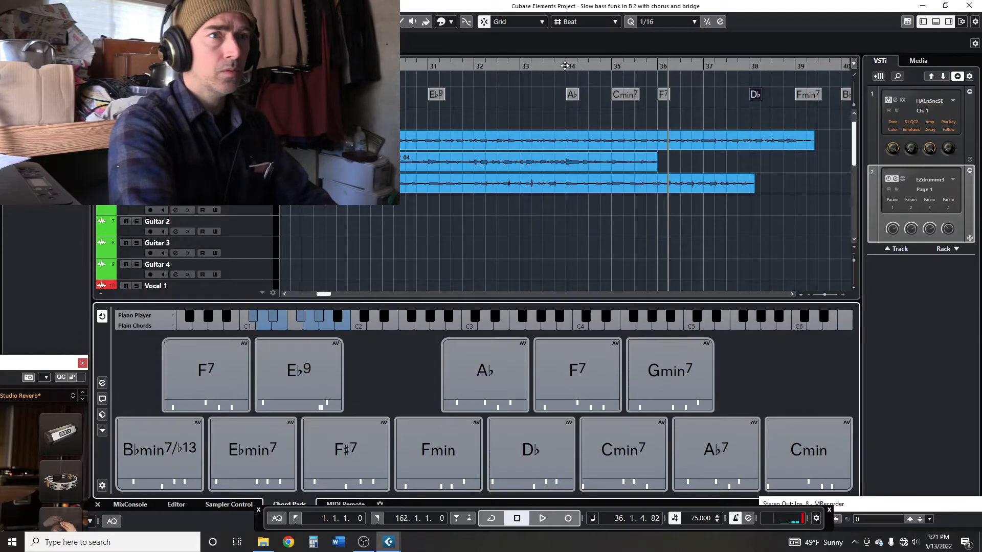
pyautogui.click(568, 66)
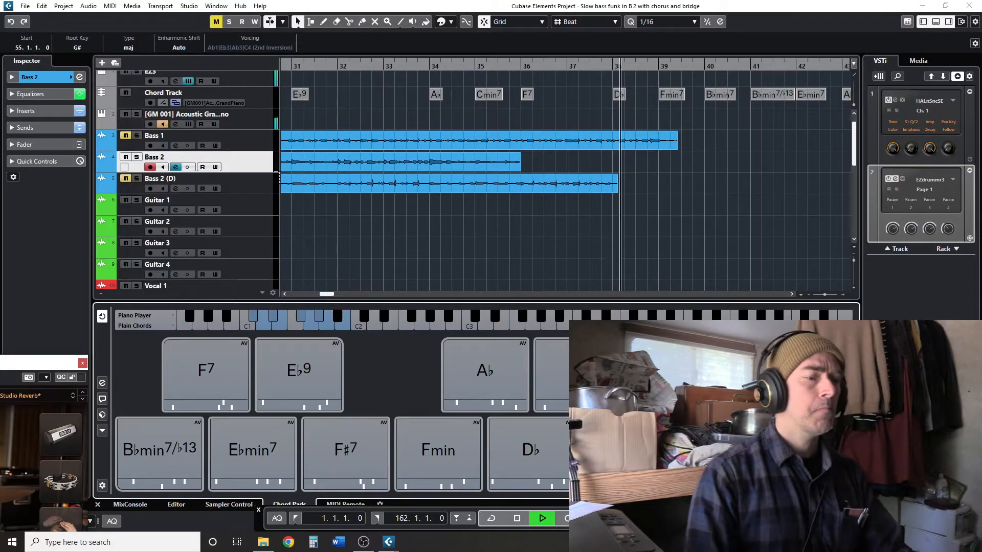
pyautogui.press('space')
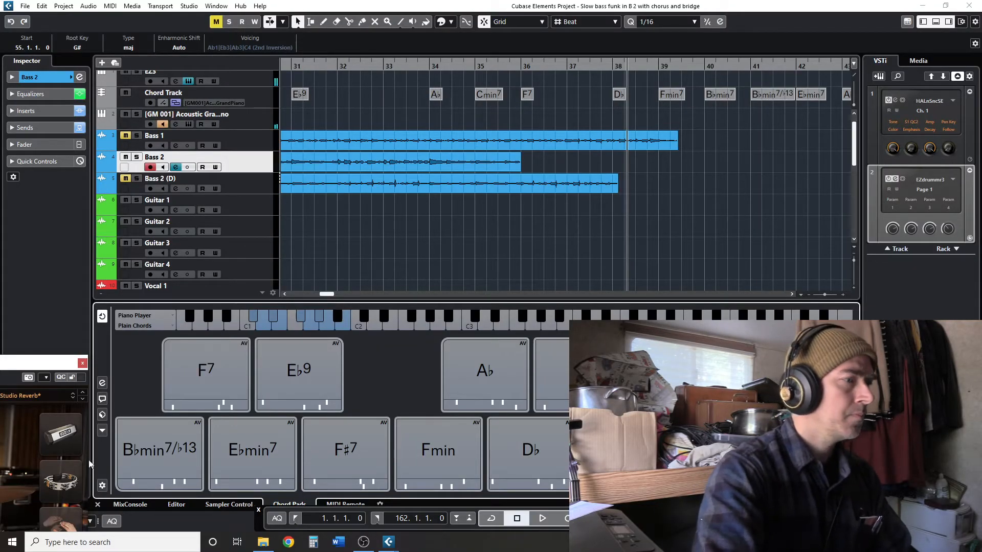
# - Bring the EZdrummer 3 window into full view and locate the Chorus block's groove in the groove browser
pyautogui.moveTo(43, 364); pyautogui.dragTo(670, 88)
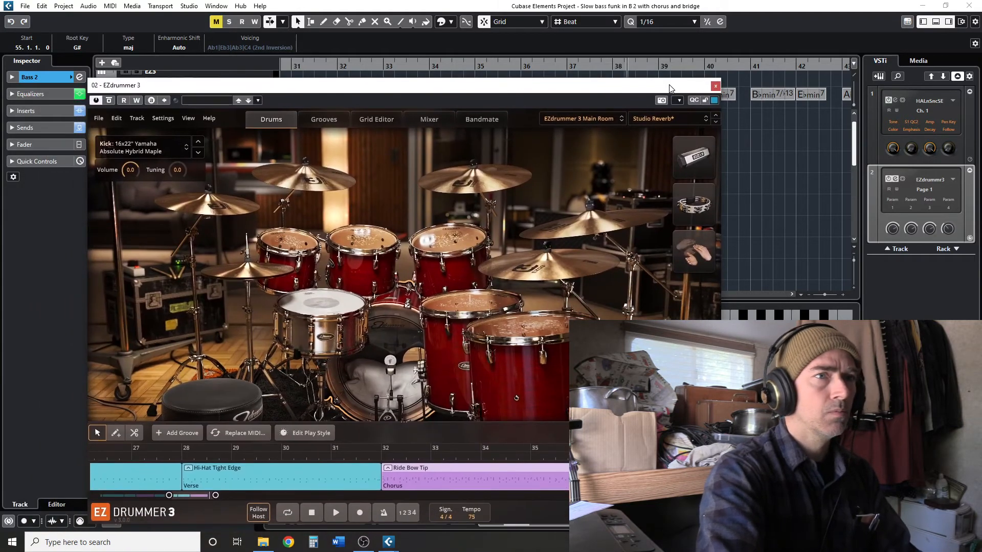
pyautogui.click(319, 120)
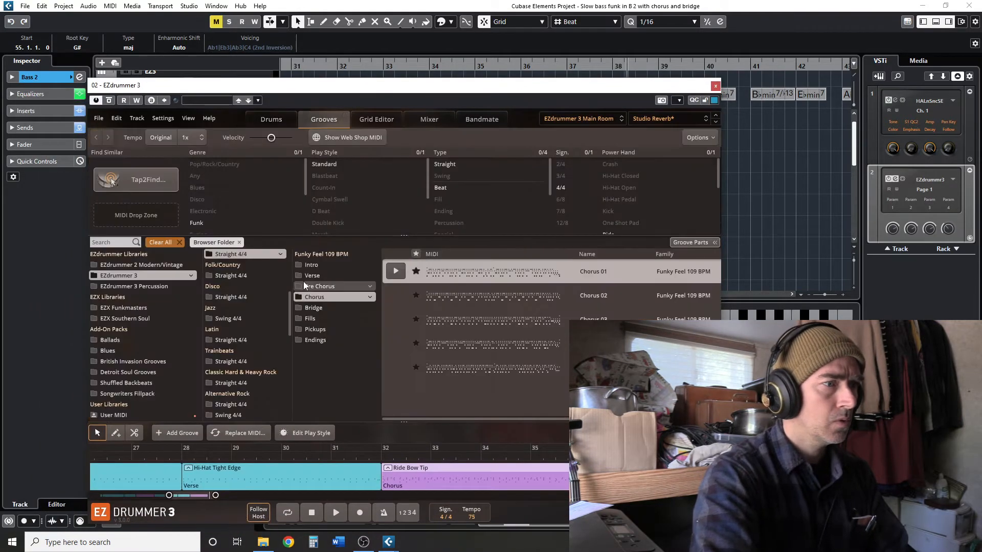
pyautogui.rightClick(480, 475)
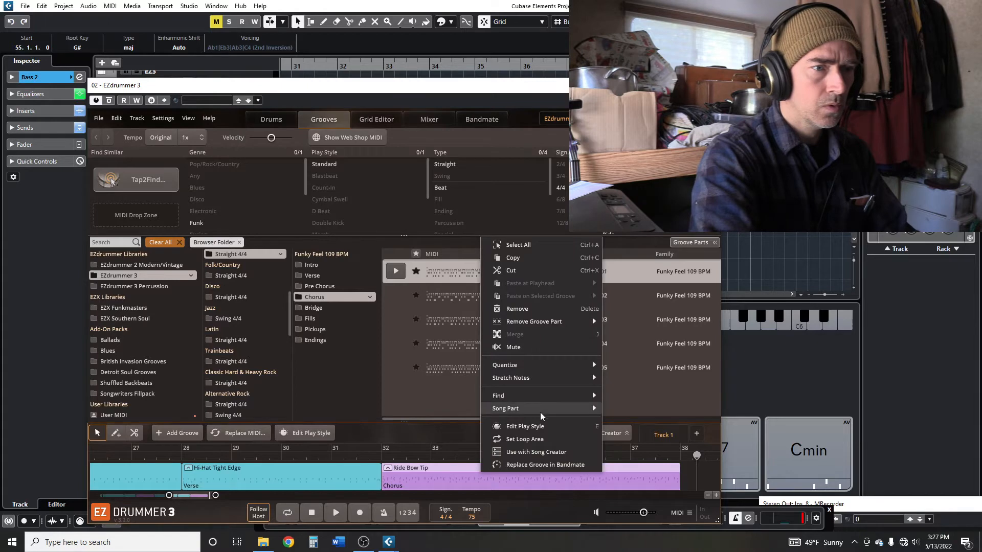
pyautogui.moveTo(544, 397)
pyautogui.click(628, 397)
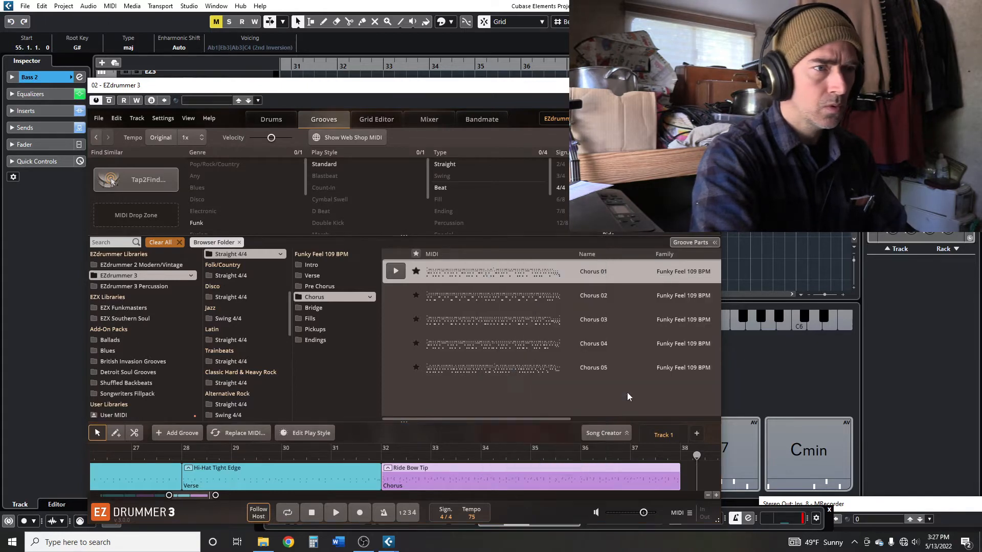
# - Audition the Funky Feel 109 BPM groove Bridge 01, add it to the drum track at bar 38, and move the EZdrummer window aside
pyautogui.click(304, 308)
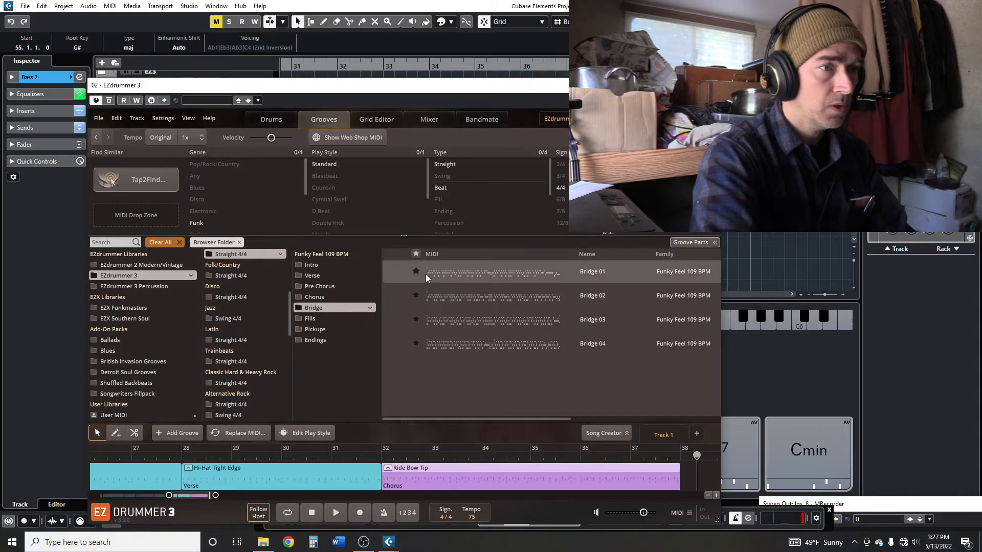
pyautogui.click(397, 269)
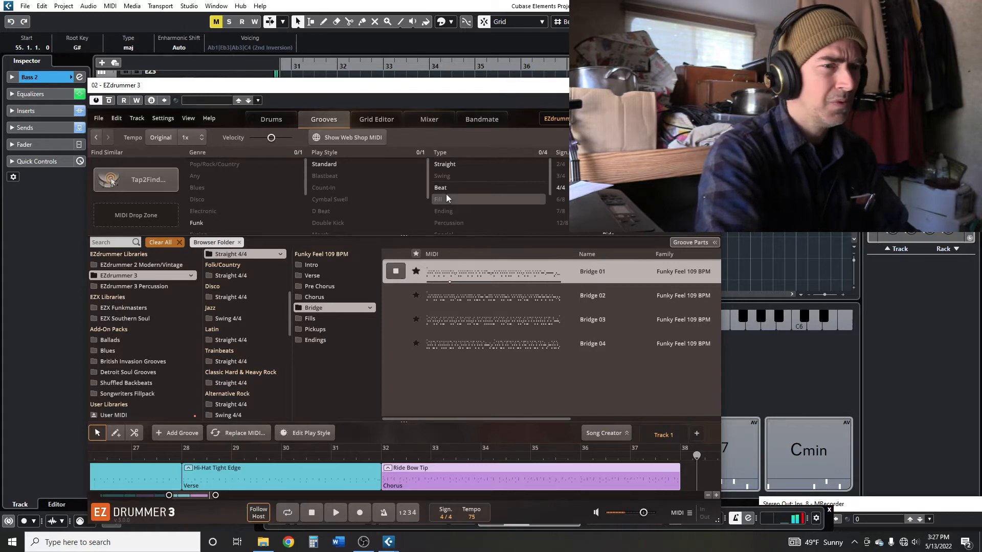
pyautogui.moveTo(190, 499); pyautogui.dragTo(208, 499)
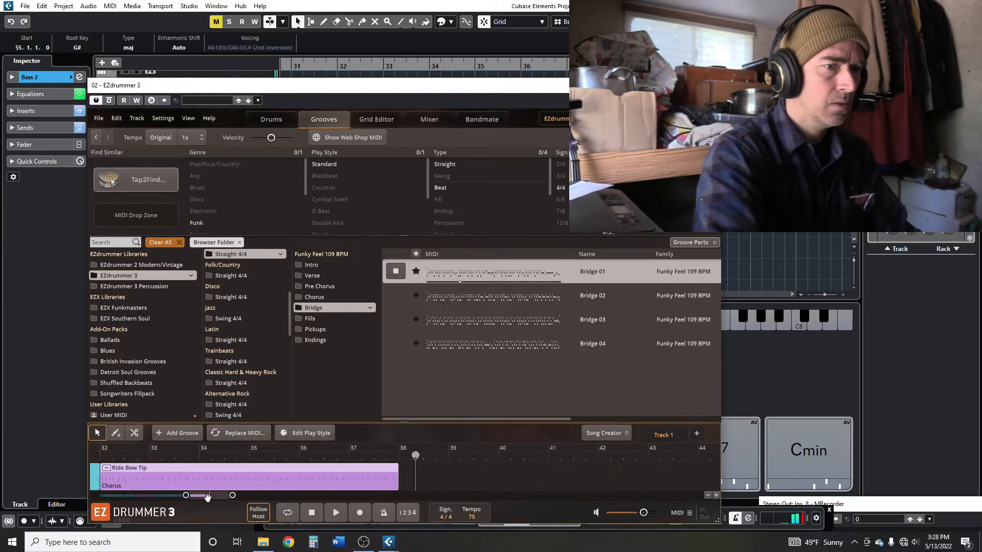
pyautogui.moveTo(468, 438); pyautogui.dragTo(395, 476)
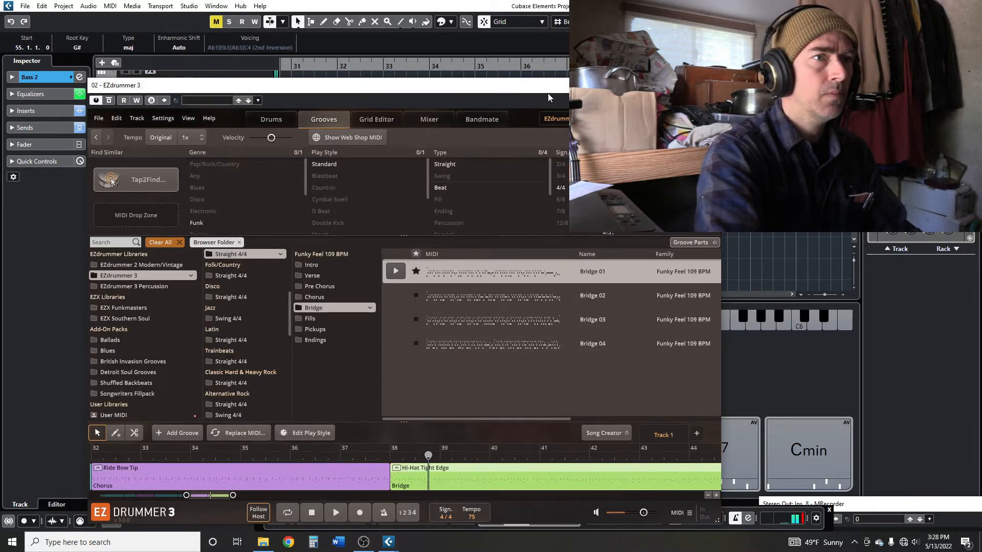
pyautogui.moveTo(547, 93); pyautogui.dragTo(411, 116)
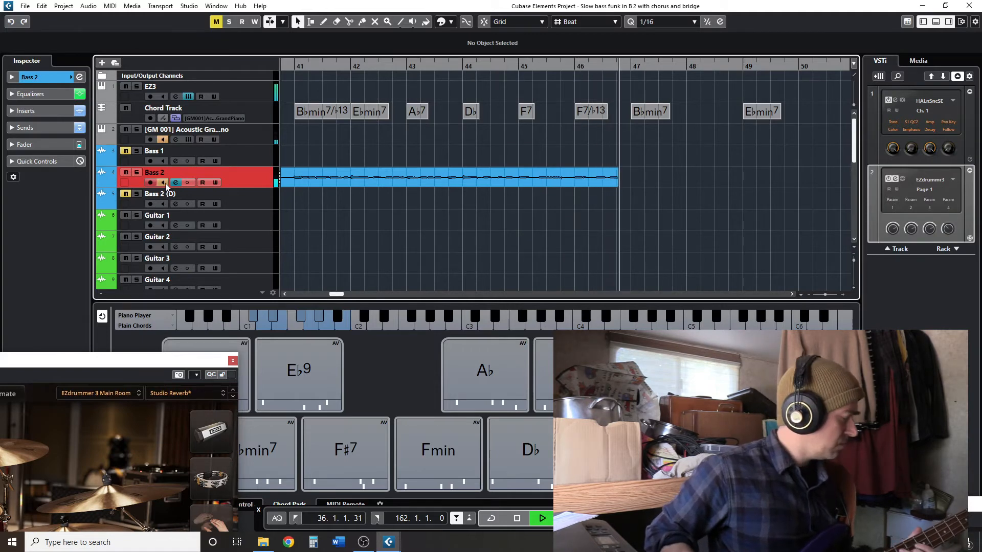
# - Re-record the Bass 2 part with punch-in from bar 47, and again from bar 53 until about bar 73
pyautogui.press('space')
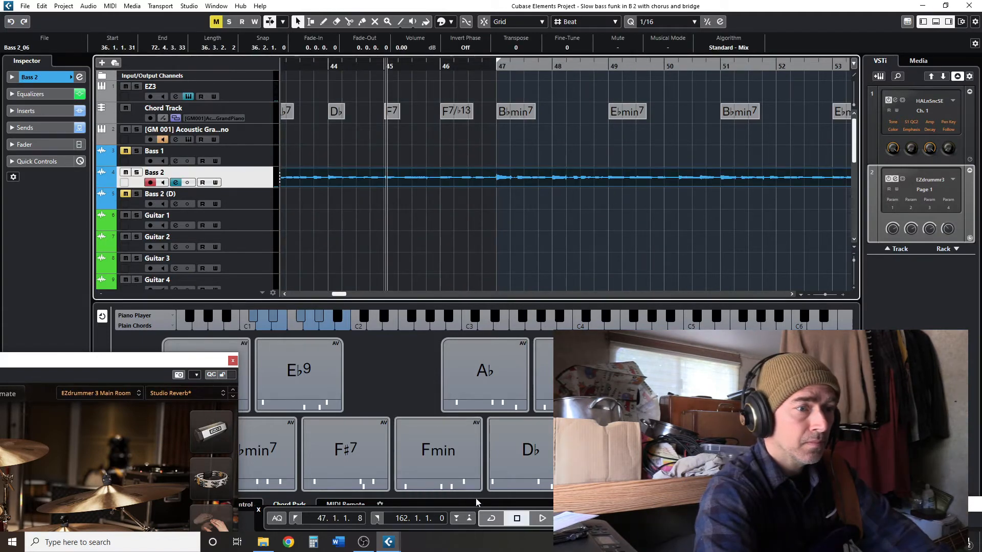
pyautogui.click(455, 517)
pyautogui.press('space')
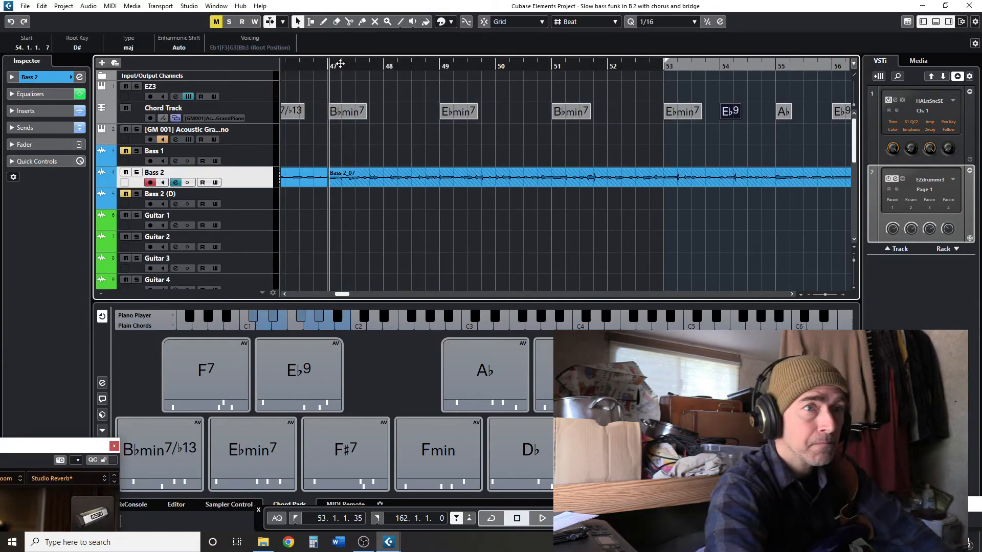
pyautogui.press('space')
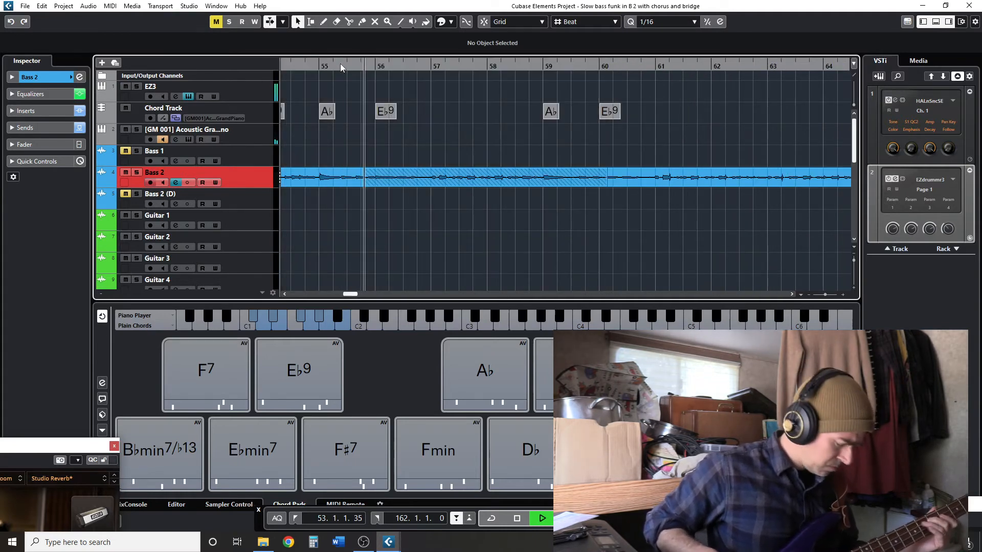
pyautogui.press('space')
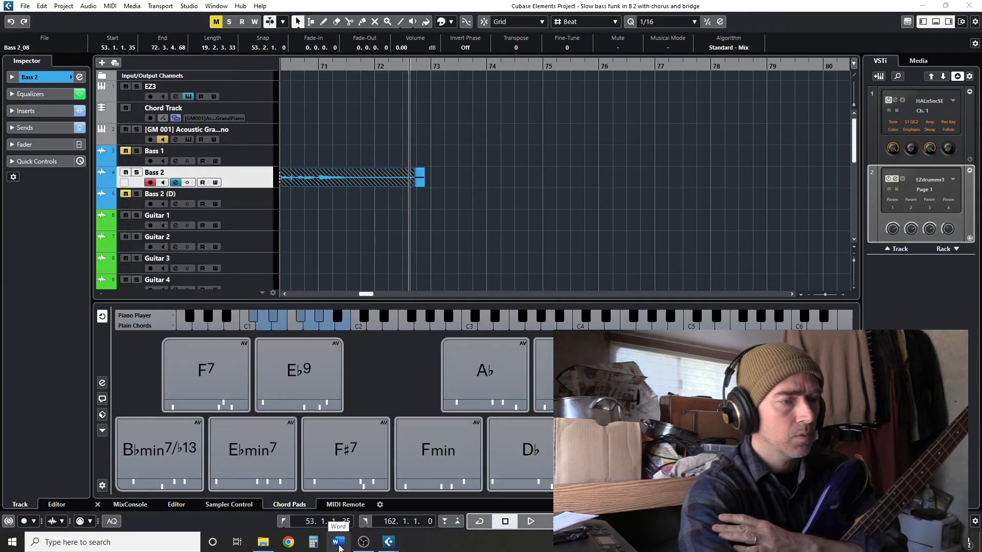
# - In Word, replace the second and third V1 stanzas with "Unworthy / But knowing I've got something to give / What's the reason / For this life I live"
pyautogui.rightClick(339, 543)
pyautogui.click(339, 545)
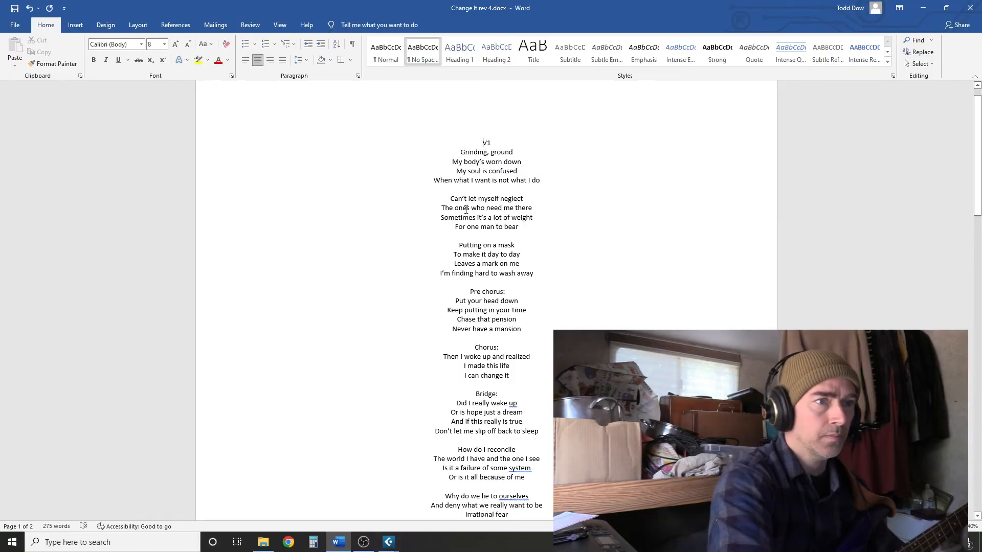
pyautogui.keyDown('shift'); pyautogui.click(543, 274); pyautogui.keyUp('shift')
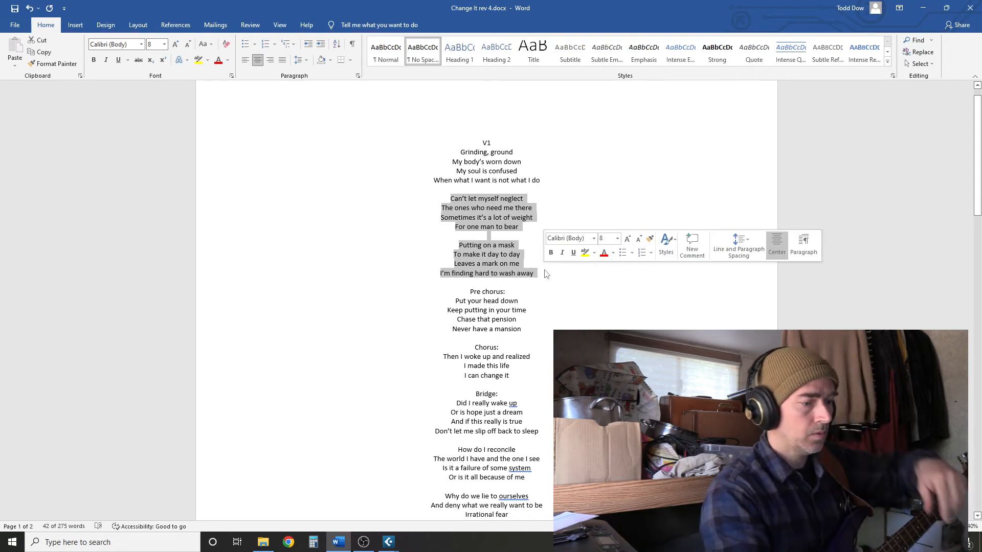
pyautogui.write('Unworth')
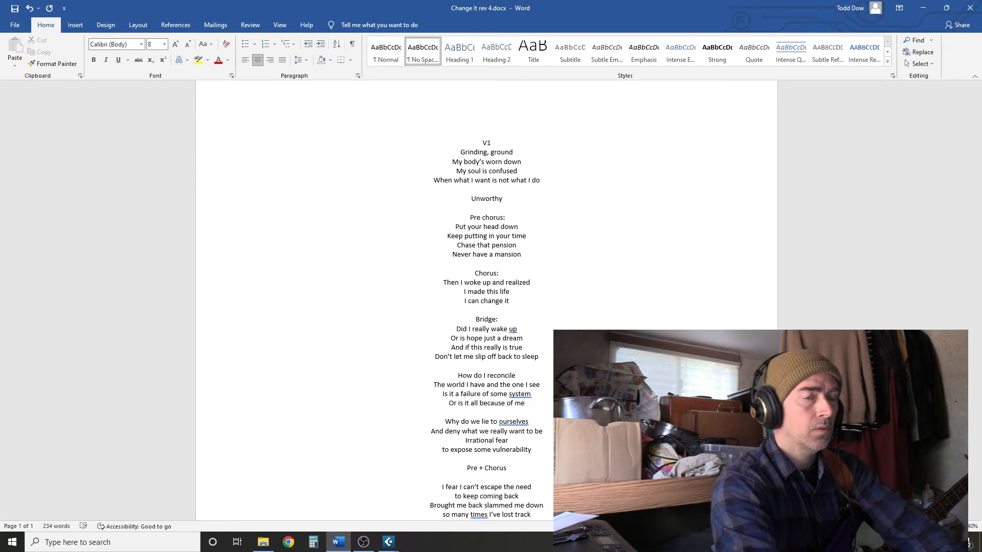
pyautogui.write('y')
pyautogui.press('Return')
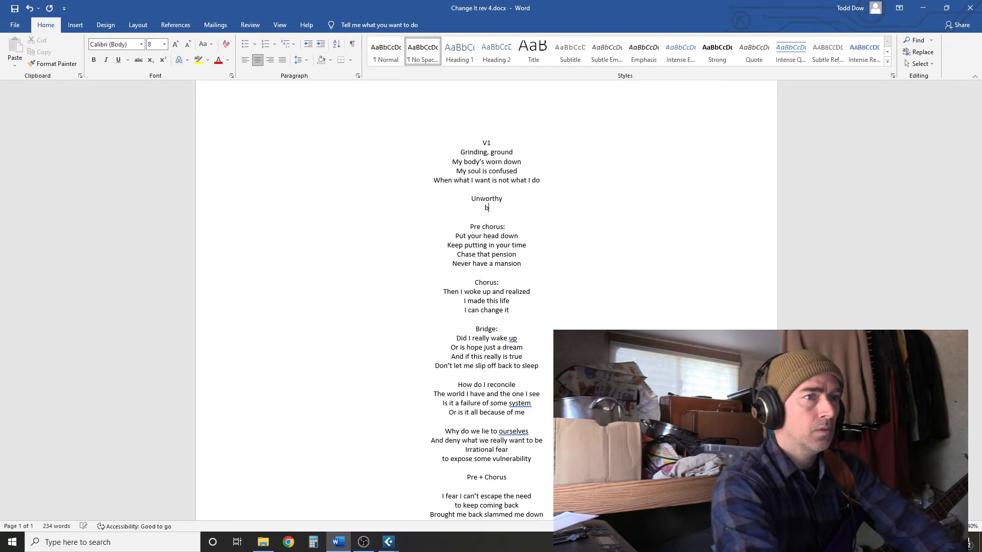
pyautogui.write("But knowing I've got something ")
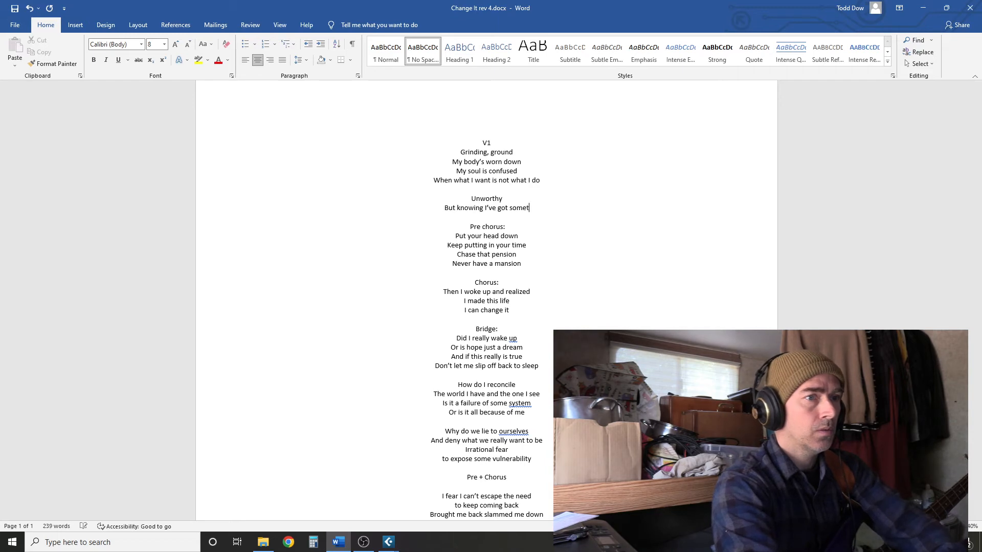
pyautogui.write('to give')
pyautogui.press('Return')
pyautogui.write('w')
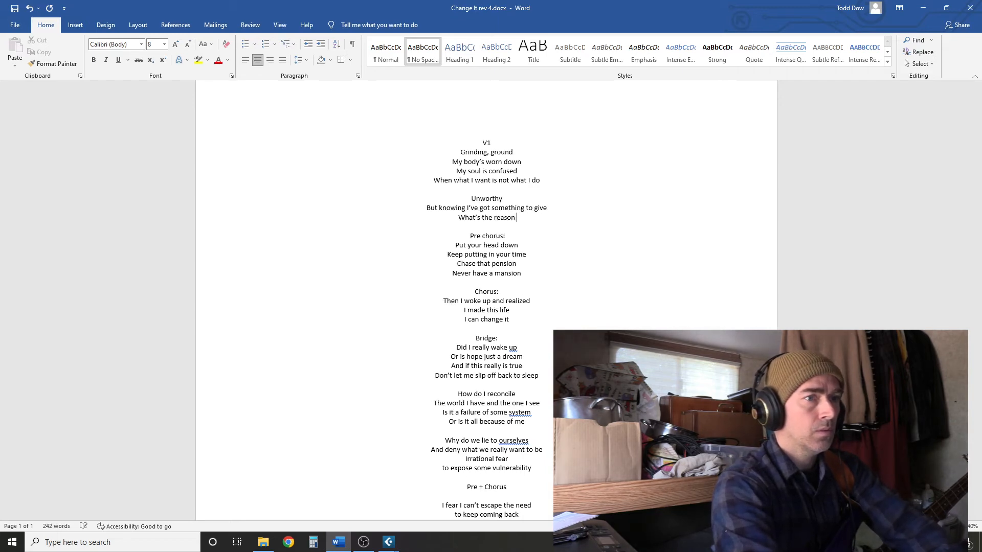
pyautogui.press('Return')
pyautogui.write('For this life I live')
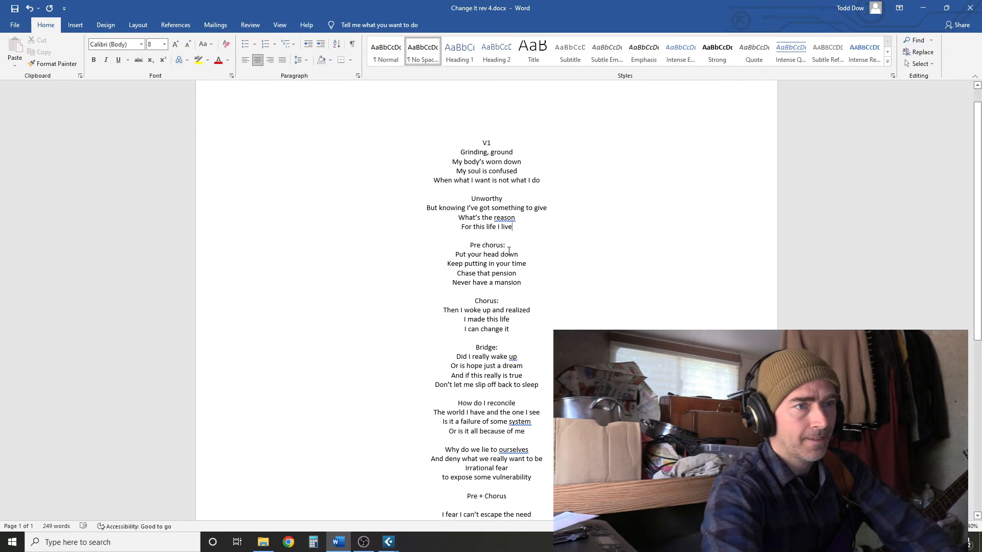
# - Delete the first "Pre chorus:" section, from its heading through "Never have a mansion", along with the extra blank line
pyautogui.keyDown('shift'); pyautogui.click(534, 282); pyautogui.keyUp('shift')
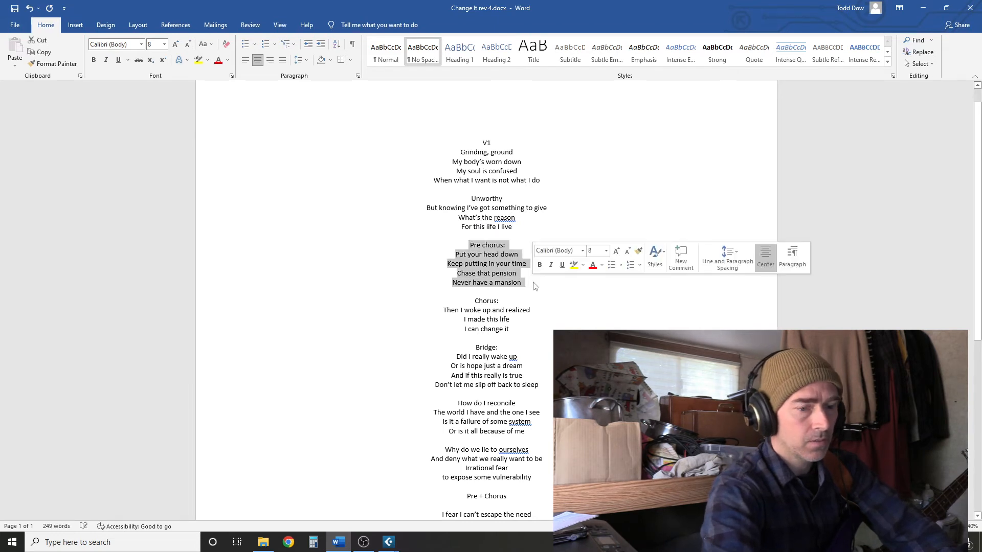
pyautogui.press('BackSpace')
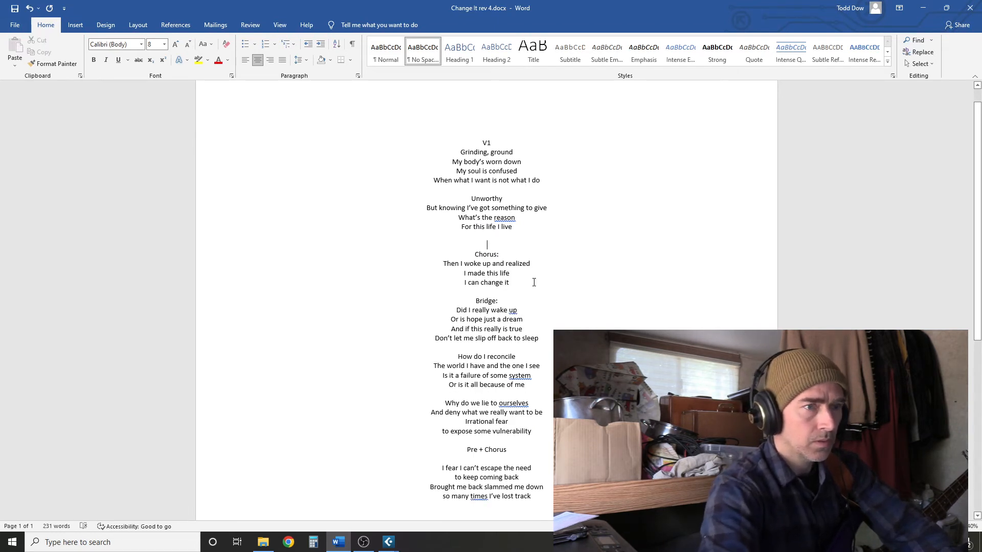
pyautogui.press('BackSpace')
# - Add a second chorus stanza below "I can change it": "I found I have the key / If I don't like what I see / I can rearrange it"
pyautogui.click(517, 275)
pyautogui.press('Return')
pyautogui.press('Return')
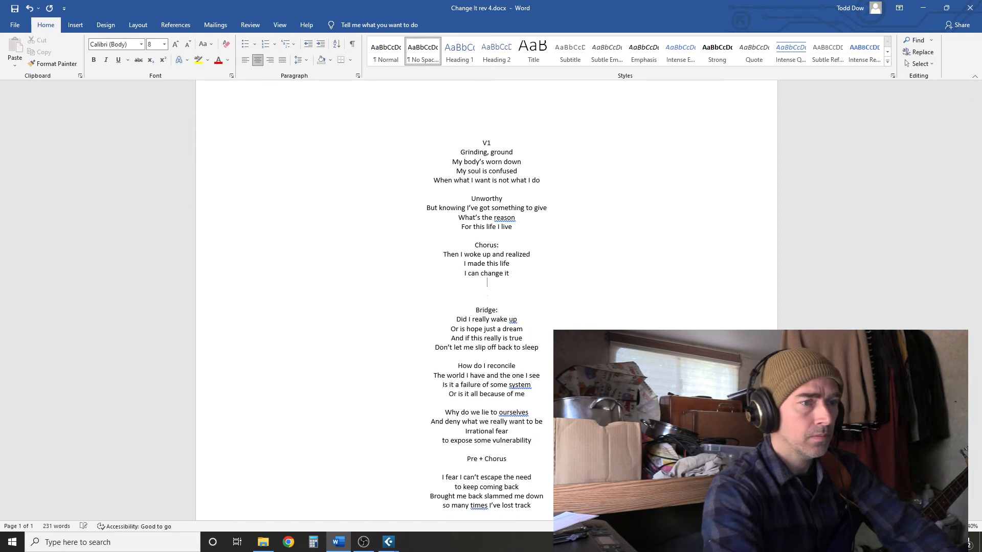
pyautogui.write('I found I have the keyu')
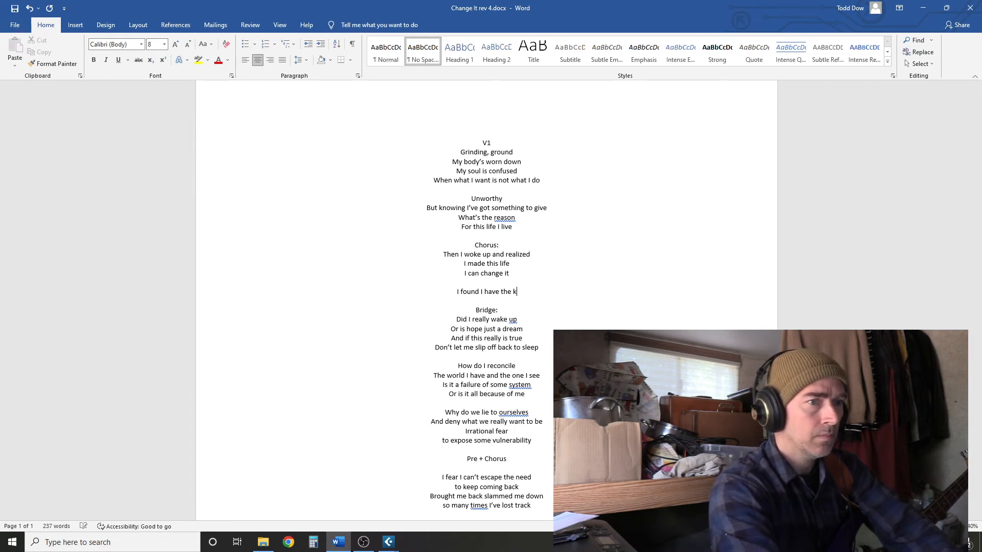
pyautogui.press('Return')
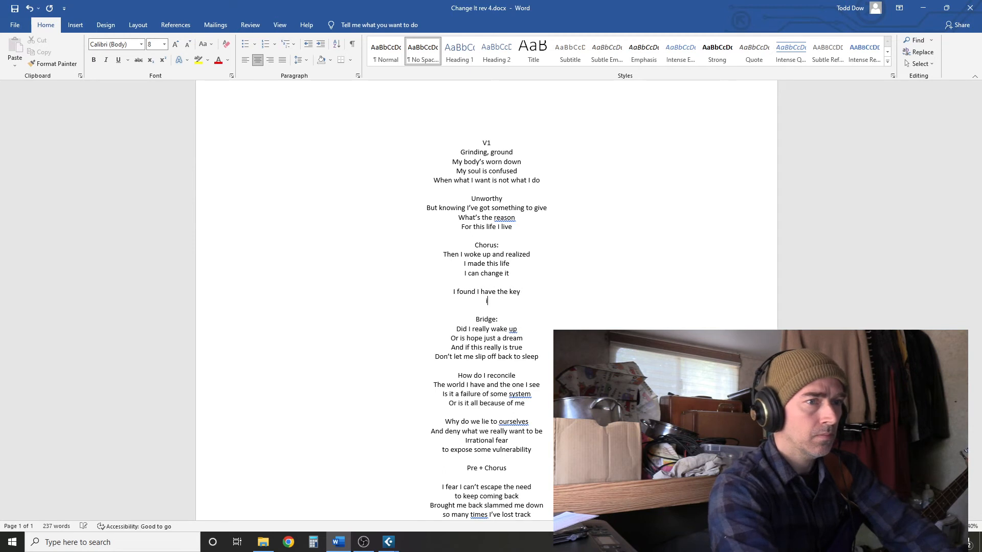
pyautogui.write("If I don't like what I see")
pyautogui.press('Return')
pyautogui.write('i')
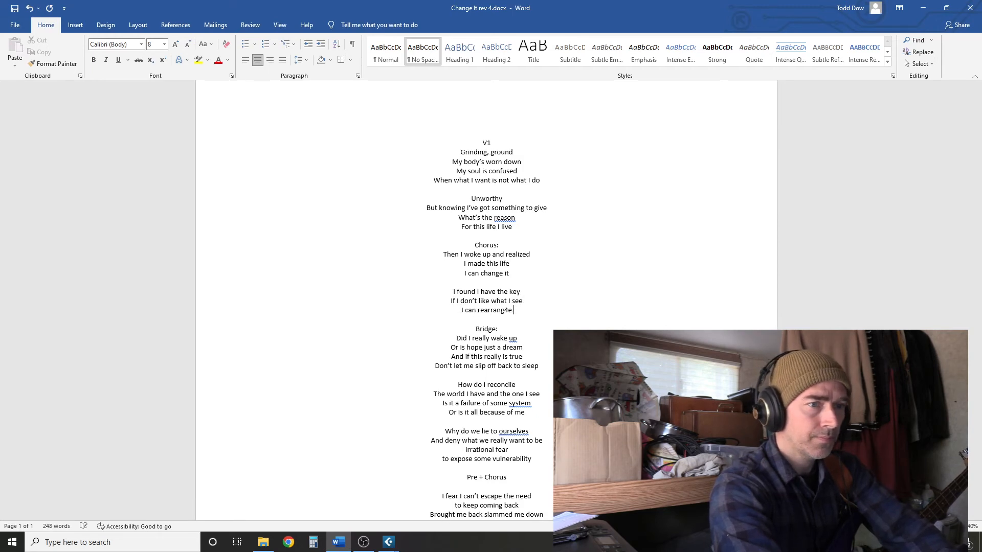
pyautogui.write(' it')
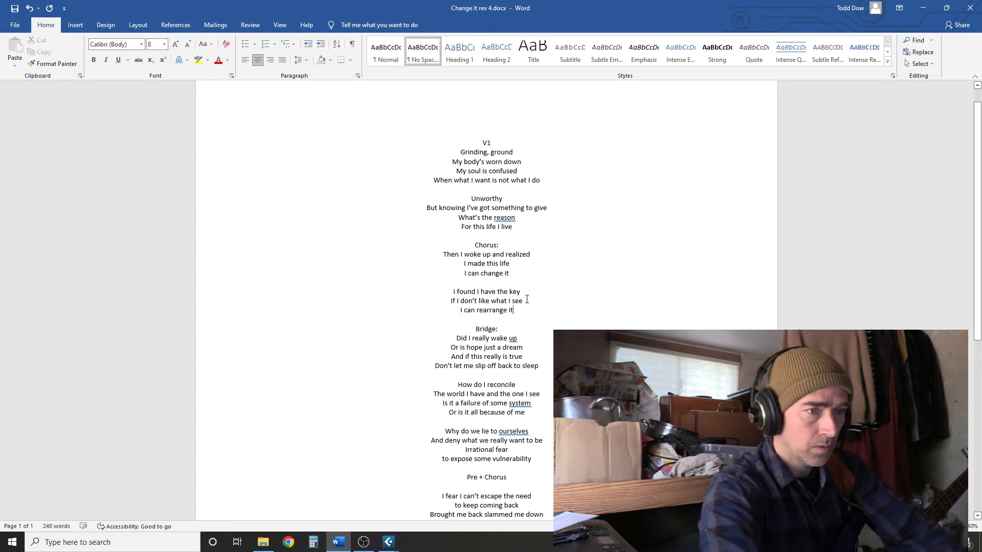
# - Check the playback in Cubase and reword the final lyric line in Word to "But I haven't worked it out yet"
pyautogui.scroll(-4, 531, 313)
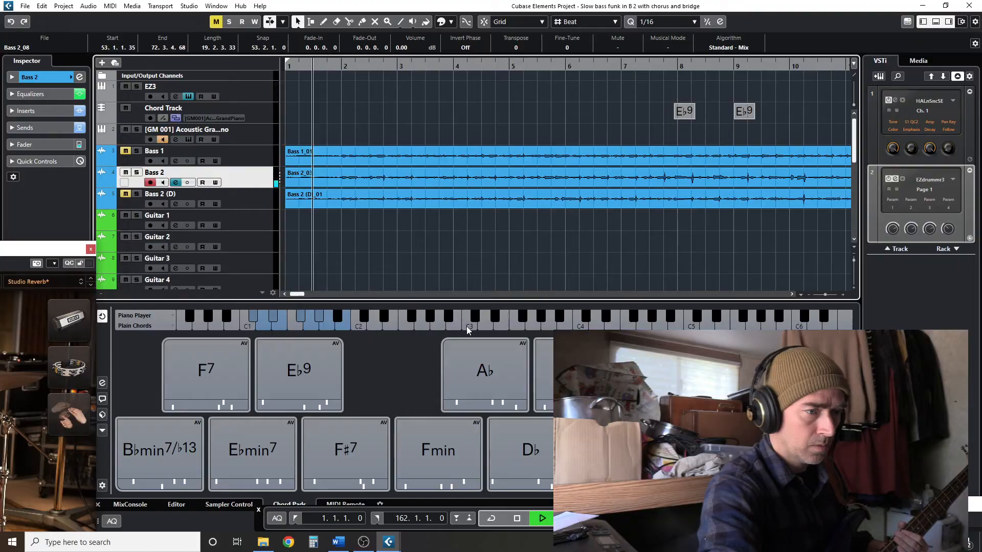
pyautogui.click(338, 546)
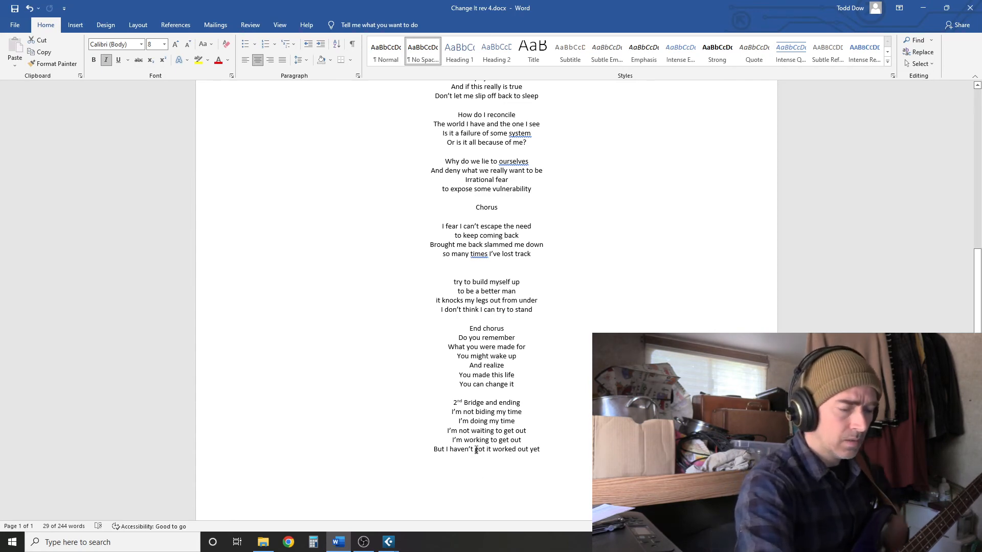
pyautogui.click(346, 545)
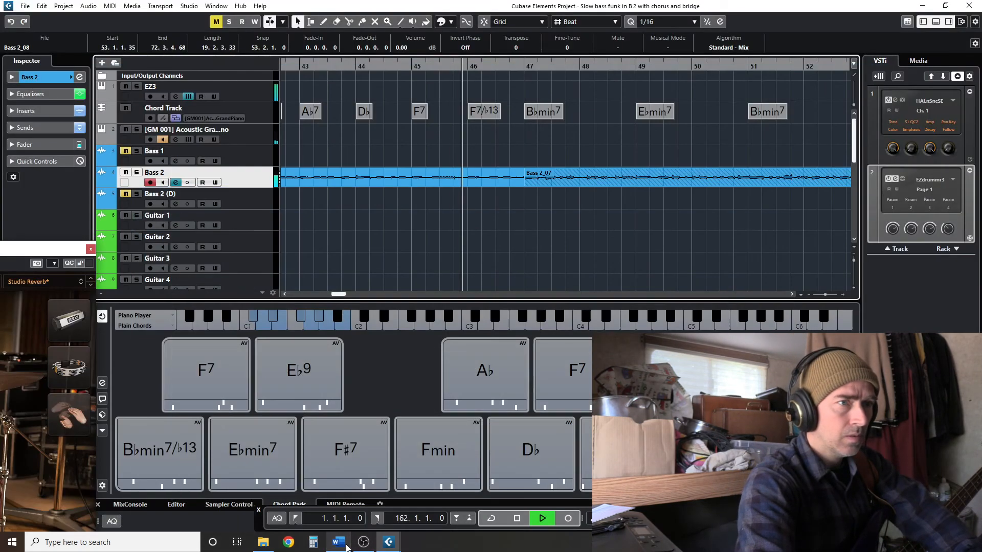
pyautogui.click(338, 543)
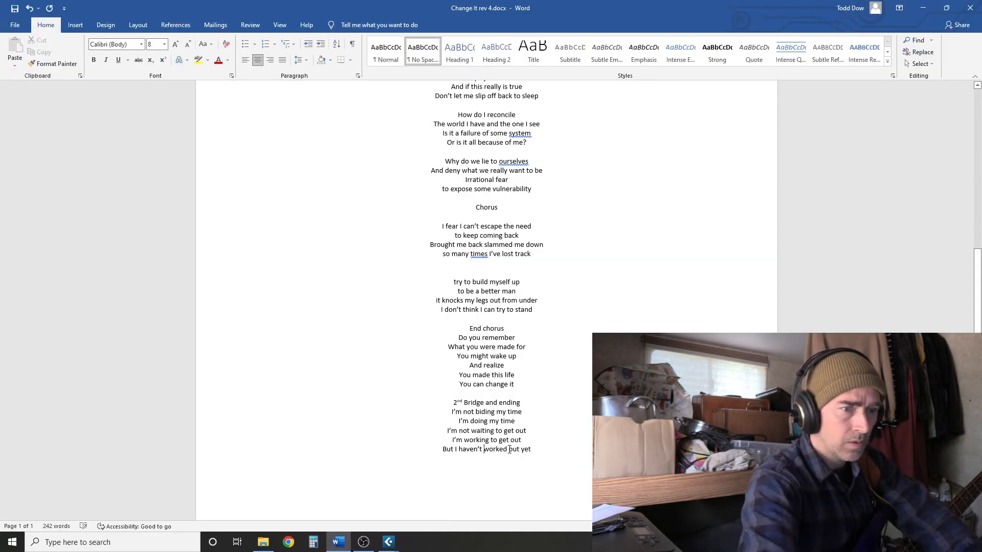
pyautogui.click(509, 449)
pyautogui.write('it')
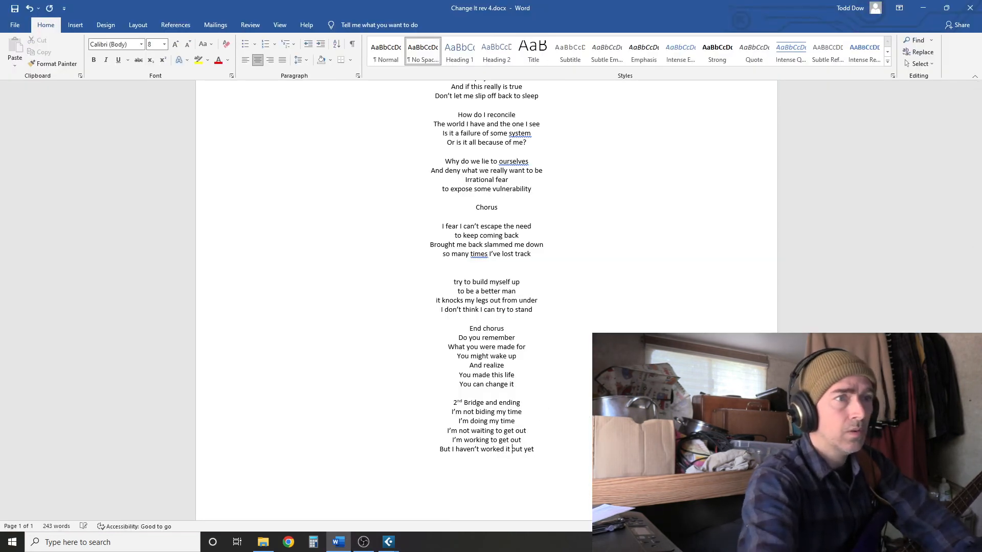
# - Move the "Bridge:" section, from its heading to "Don't let me slip off back to sleep", below the standalone "Chorus" line
pyautogui.scroll(6, 540, 339)
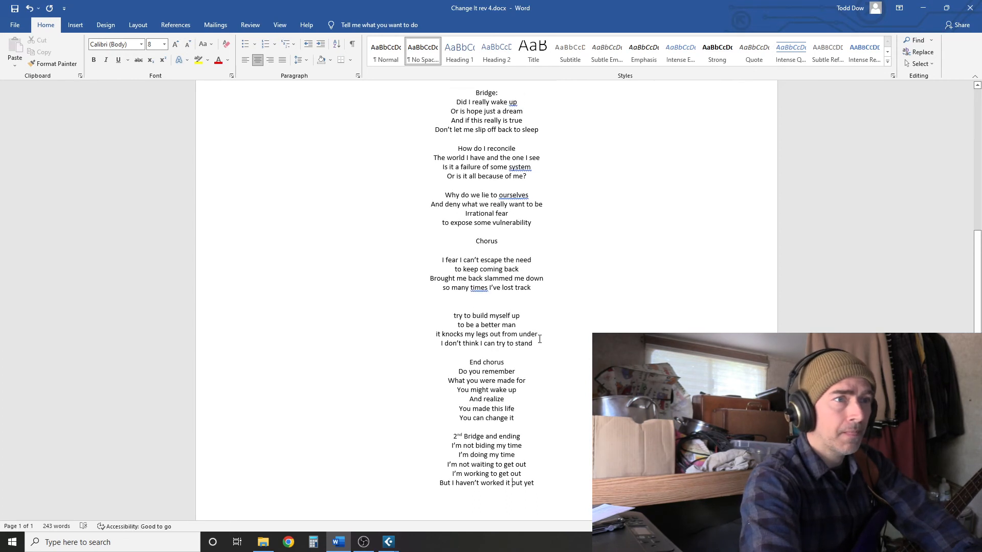
pyautogui.moveTo(472, 229); pyautogui.dragTo(540, 267)
pyautogui.hotkey('ctrl', 'c')
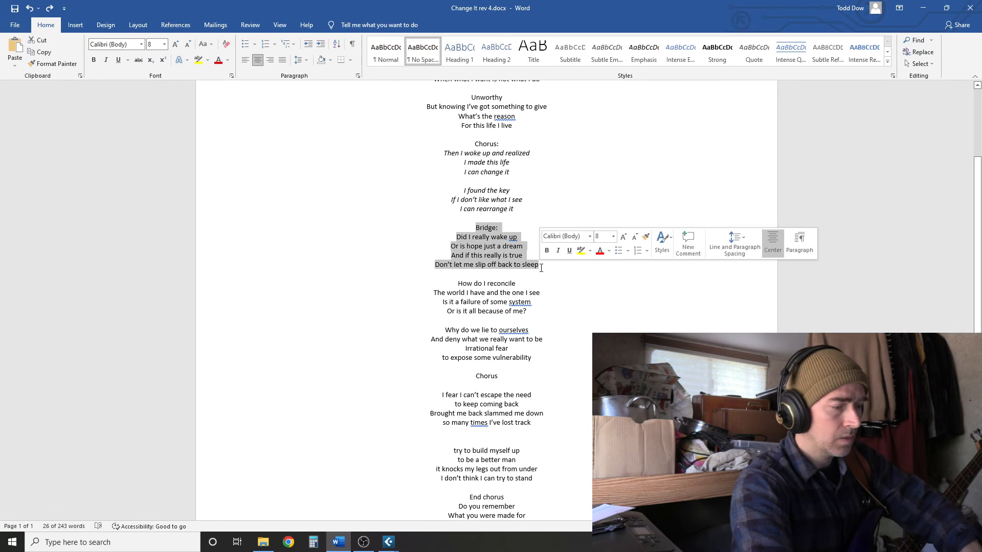
pyautogui.press('Delete')
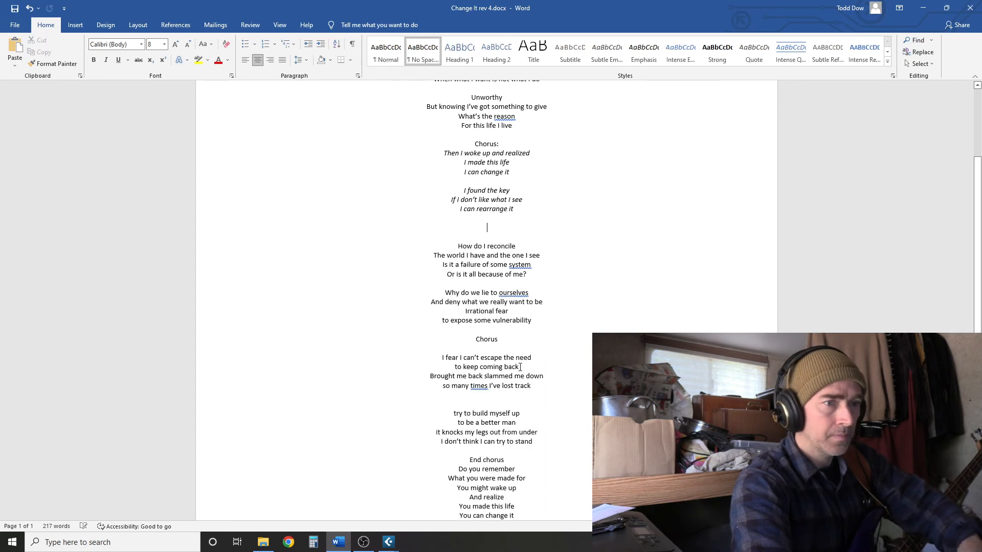
pyautogui.click(507, 341)
pyautogui.press('Return')
pyautogui.press('Return')
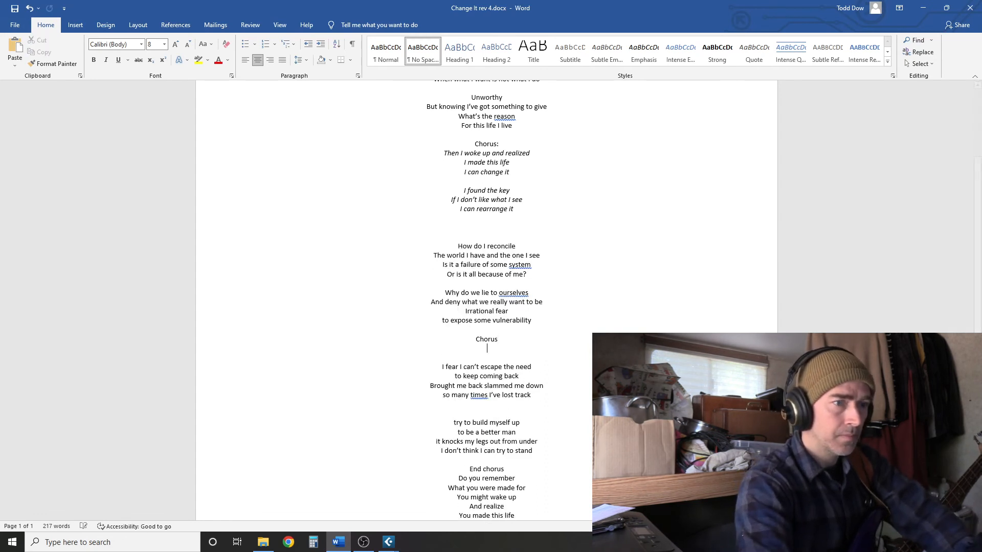
pyautogui.hotkey('ctrl', 'v')
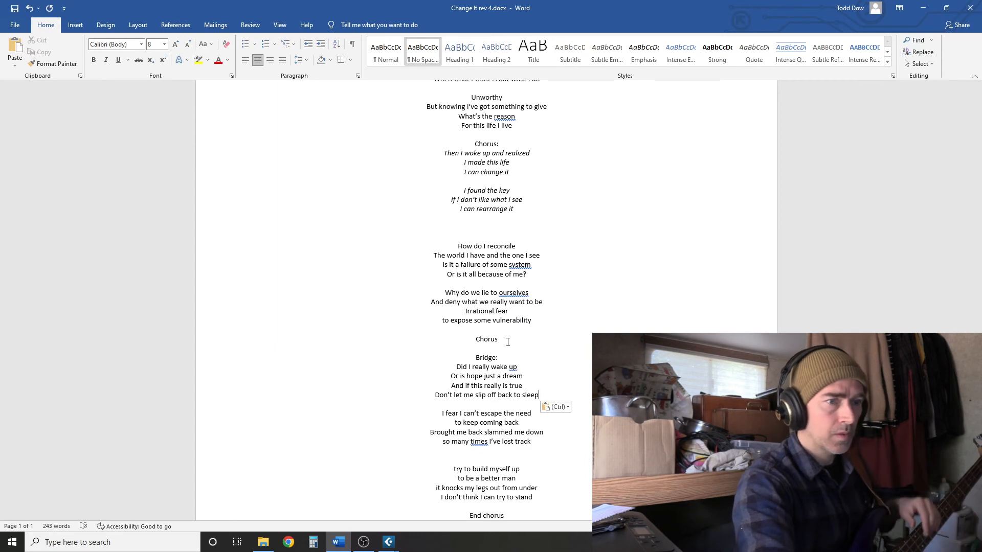
# - Copy the two italic chorus stanzas and paste them over the "Chorus" placeholder above the bridge
pyautogui.moveTo(531, 149); pyautogui.dragTo(525, 208)
pyautogui.hotkey('ctrl', 'c')
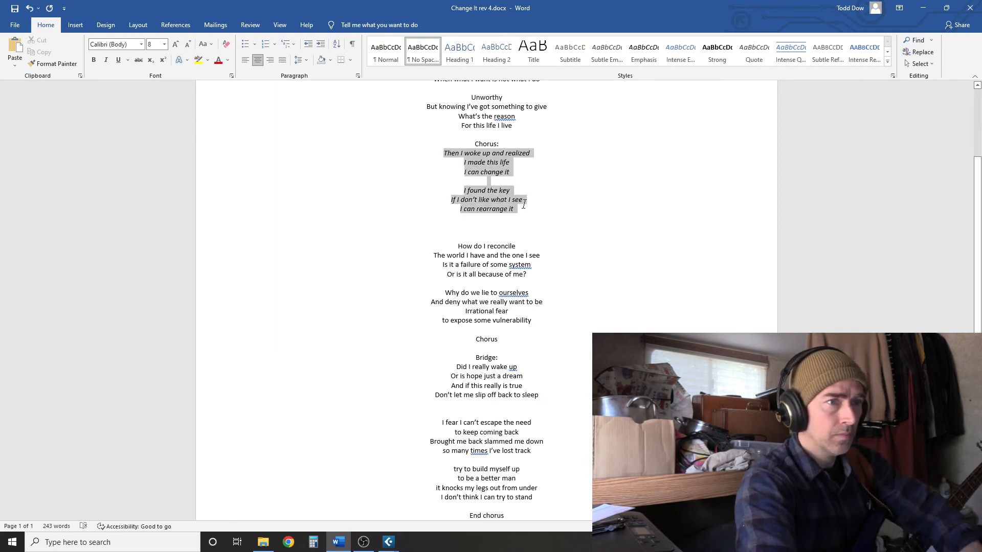
pyautogui.doubleClick(476, 339)
pyautogui.hotkey('ctrl', 'v')
# - Replace the "End chorus" section and "2nd Bridge and ending" heading with the copied chorus stanzas, adding a blank line before "I'm not biding my time"
pyautogui.scroll(-8, 519, 331)
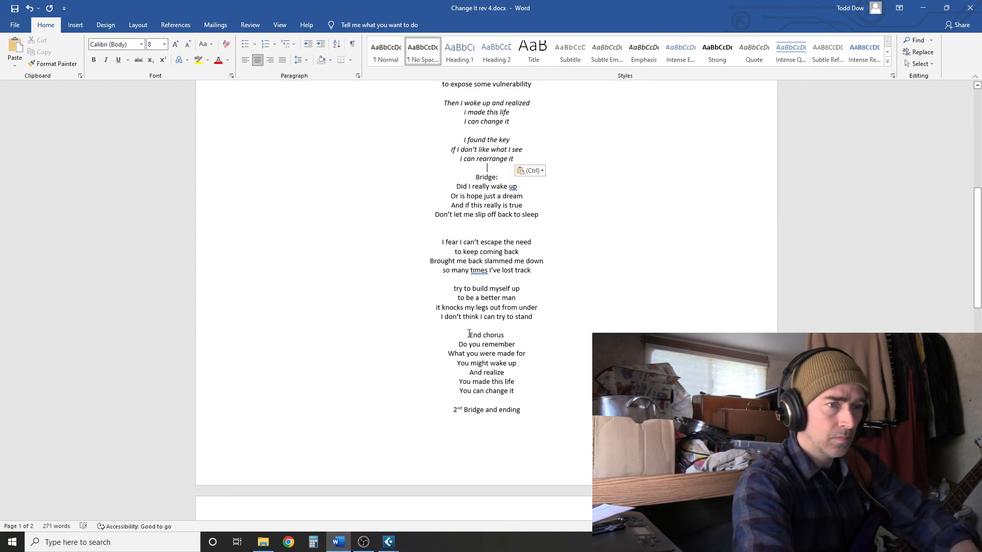
pyautogui.moveTo(469, 335); pyautogui.dragTo(532, 409)
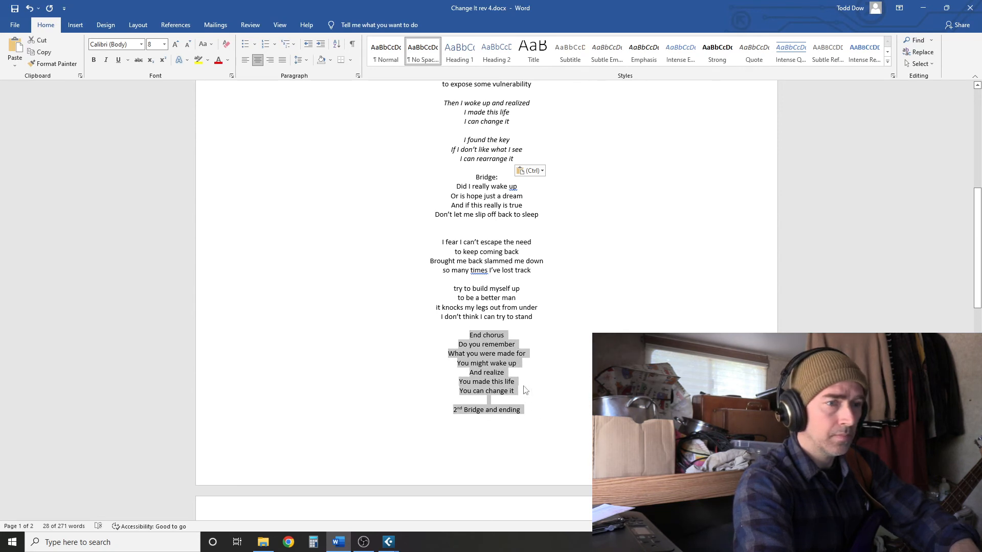
pyautogui.write("Then I woke up and realized I made this life I can change it  I found the key If I don't like what I see I can rearrange it I'm not biding my time I'm doing my time")
pyautogui.scroll(-7, 524, 388)
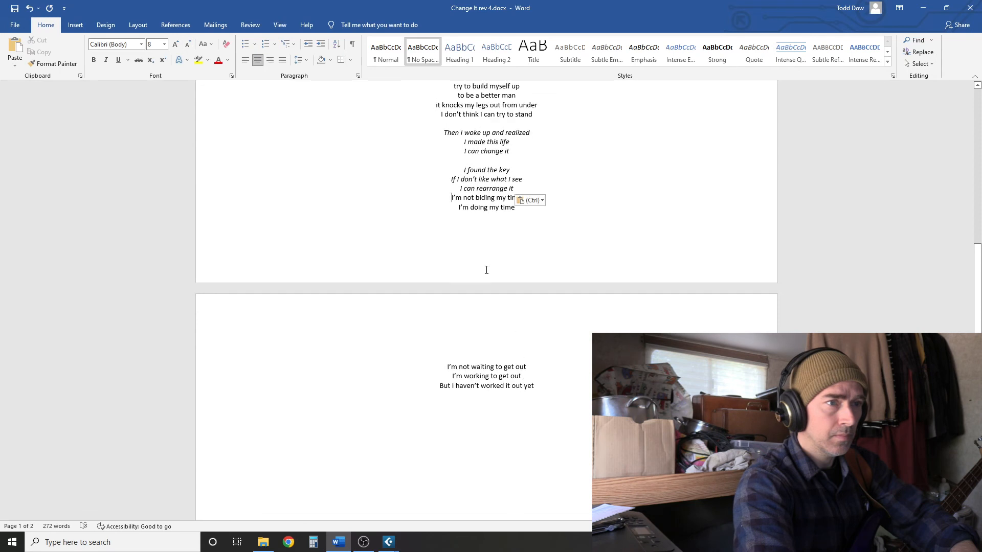
pyautogui.click(451, 198)
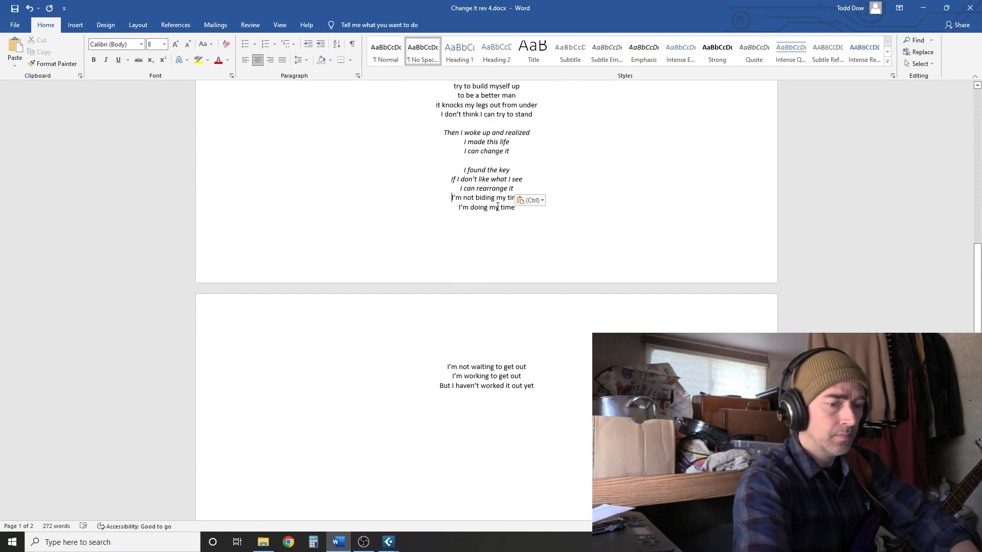
pyautogui.press('Return')
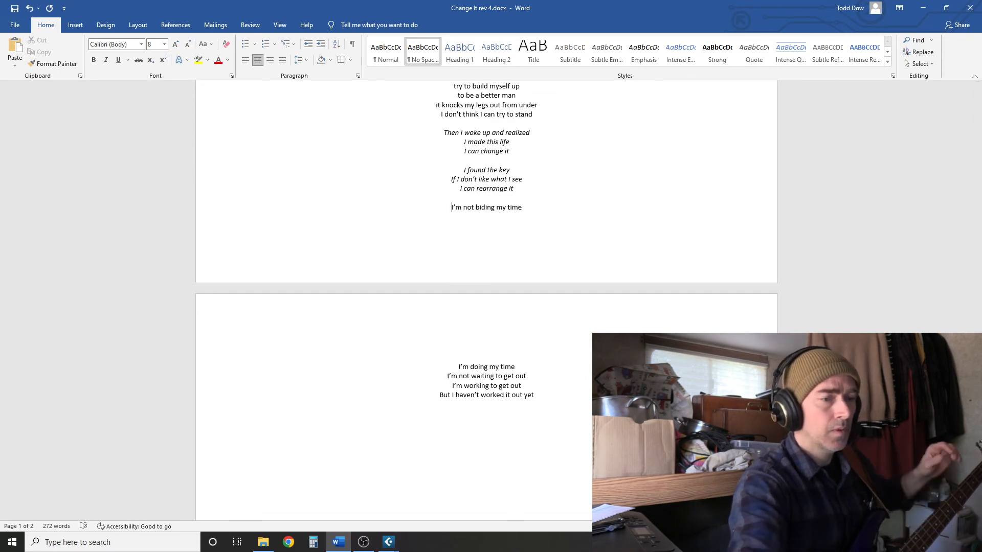
pyautogui.scroll(8, 520, 409)
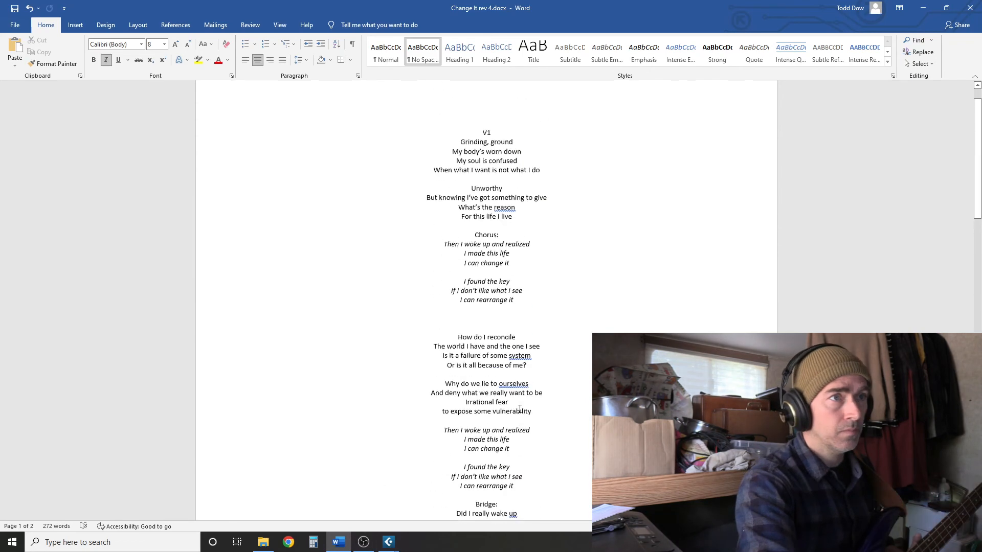
# - Save the "Change it rev 4" lyrics document and review the lyrics from the first verse through the ending
pyautogui.click(415, 346)
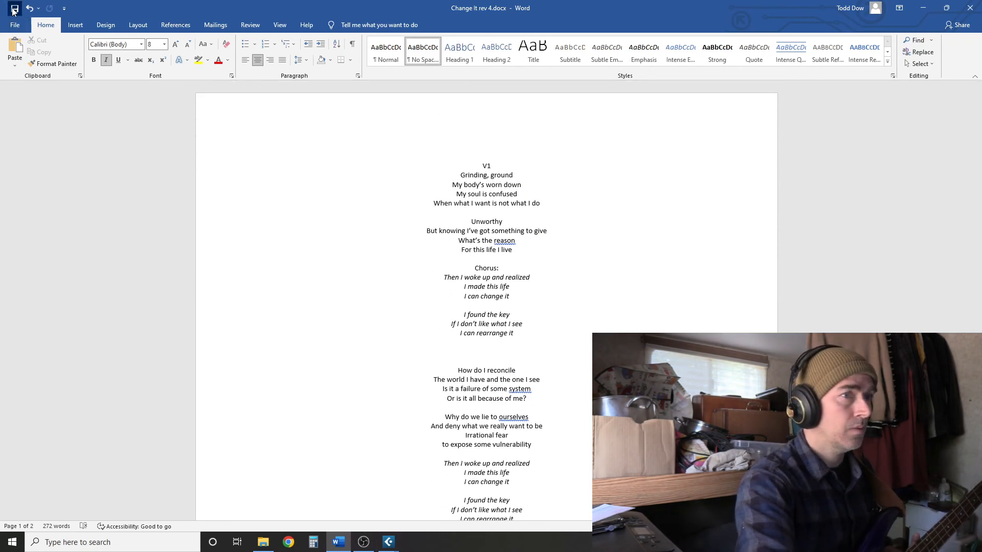
pyautogui.scroll(-12, 613, 269)
pyautogui.scroll(-8, 615, 272)
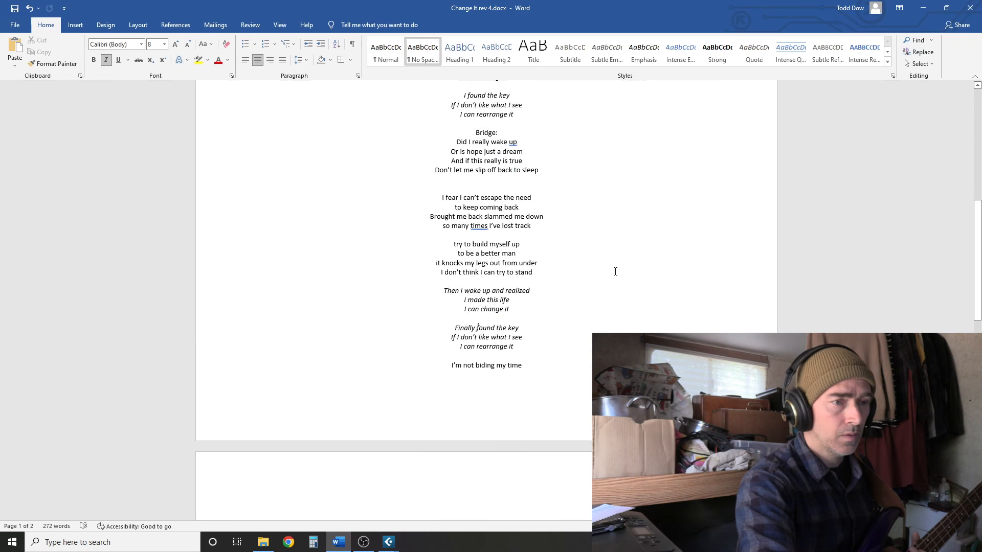
# - Switch to Cubase, stop playback, and set the right locator to about bar 74, just past the end of the Bass 2 recording
pyautogui.click(337, 543)
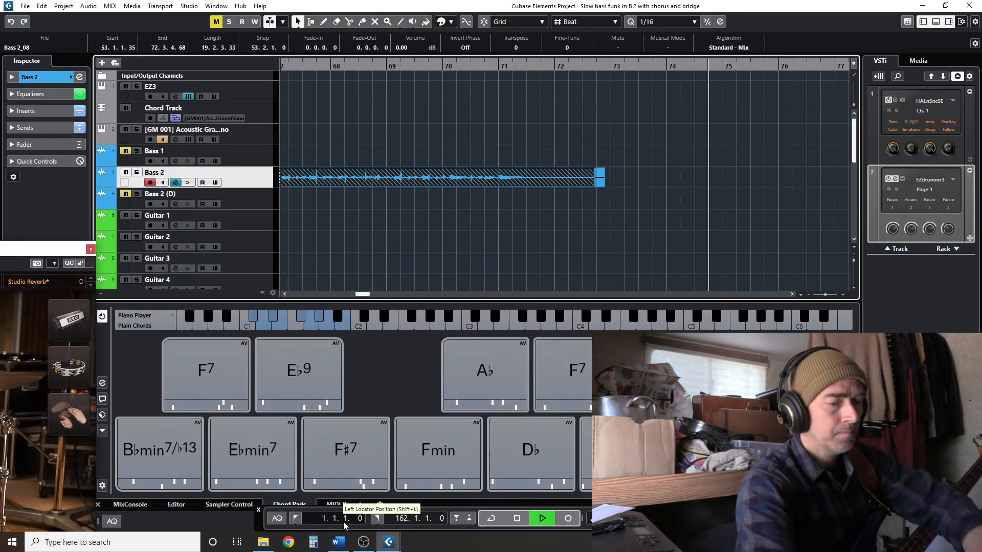
pyautogui.press('space')
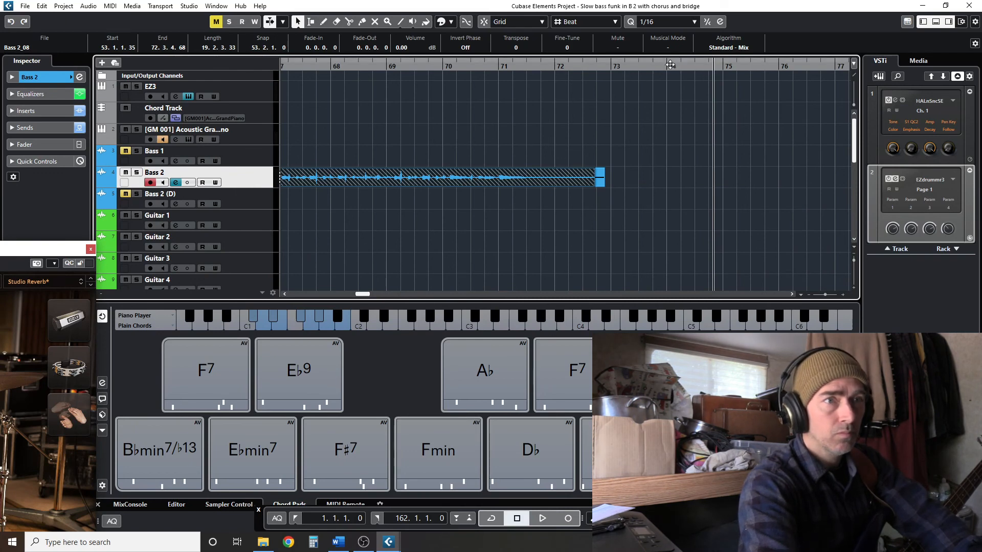
pyautogui.click(667, 65)
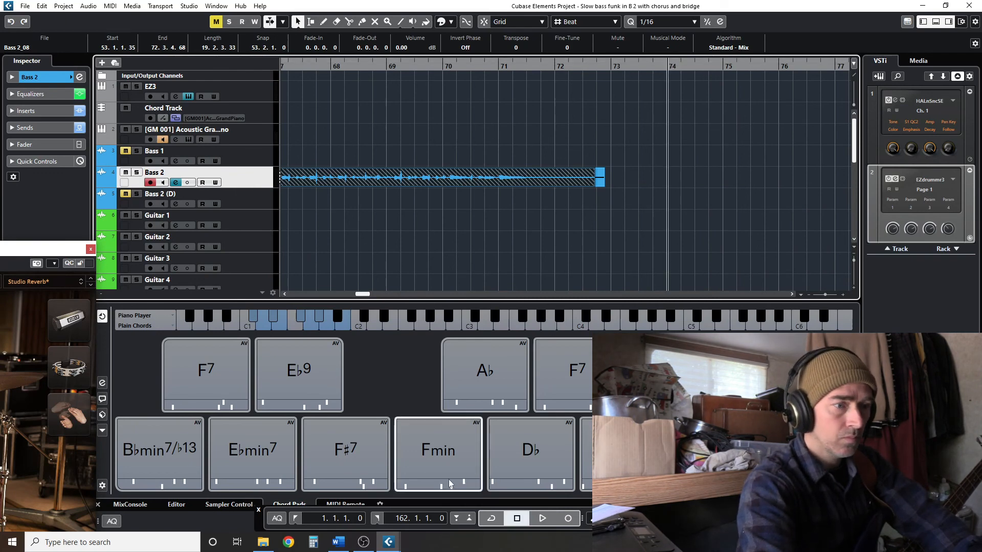
pyautogui.keyDown('alt'); pyautogui.click(378, 518); pyautogui.keyUp('alt')
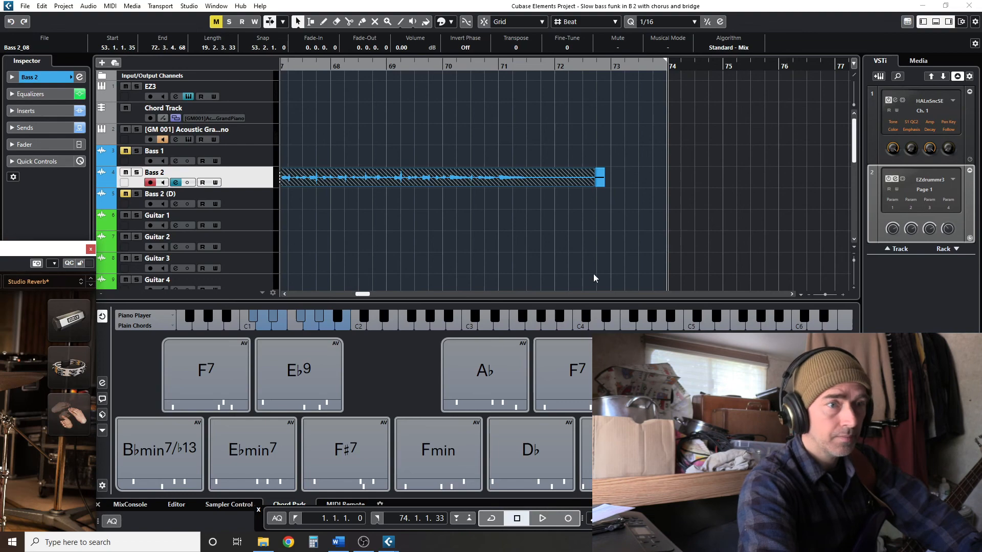
pyautogui.moveTo(370, 295); pyautogui.dragTo(293, 296)
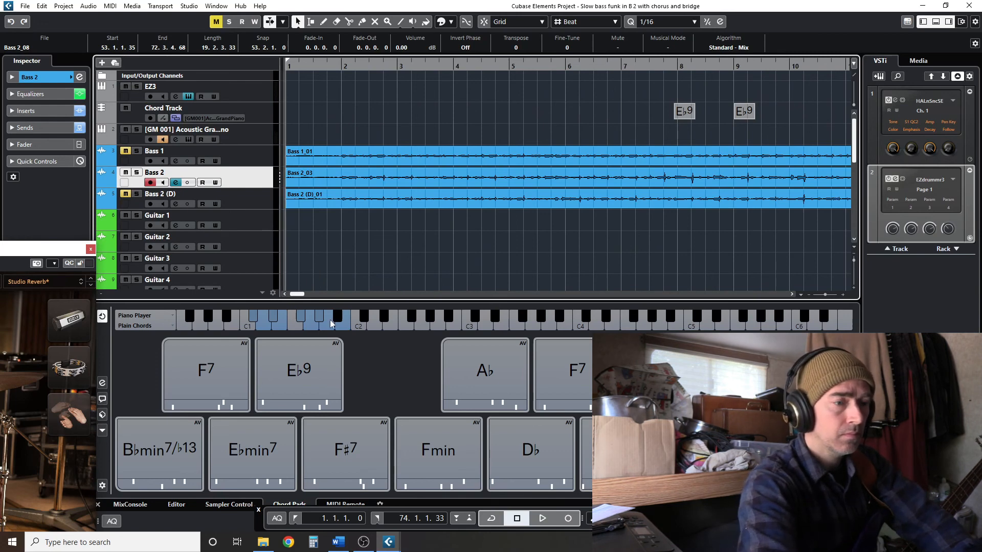
# - Switch to Word and review the rearranged lyrics from the closing lines back through the earlier sections
pyautogui.moveTo(365, 547)
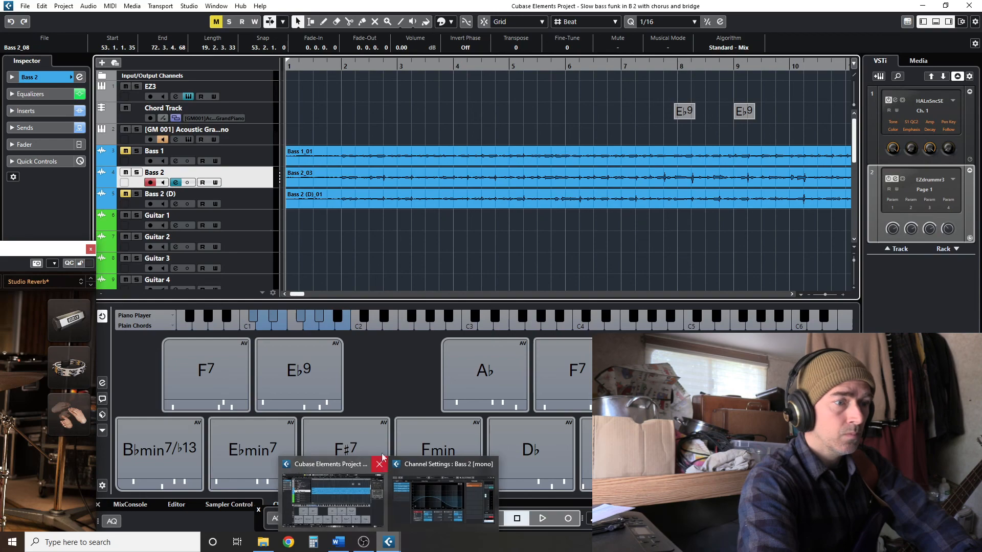
pyautogui.click(337, 542)
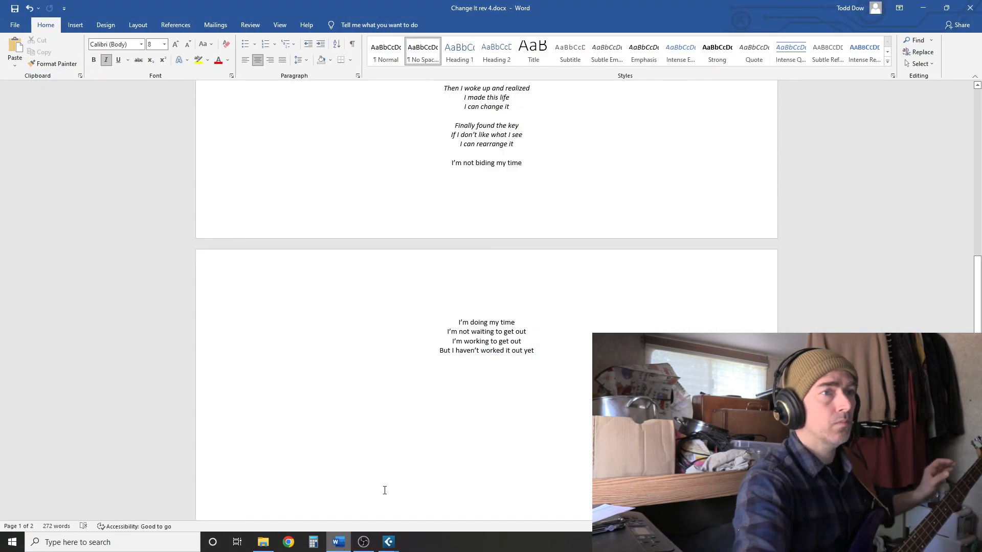
pyautogui.scroll(10, 501, 350)
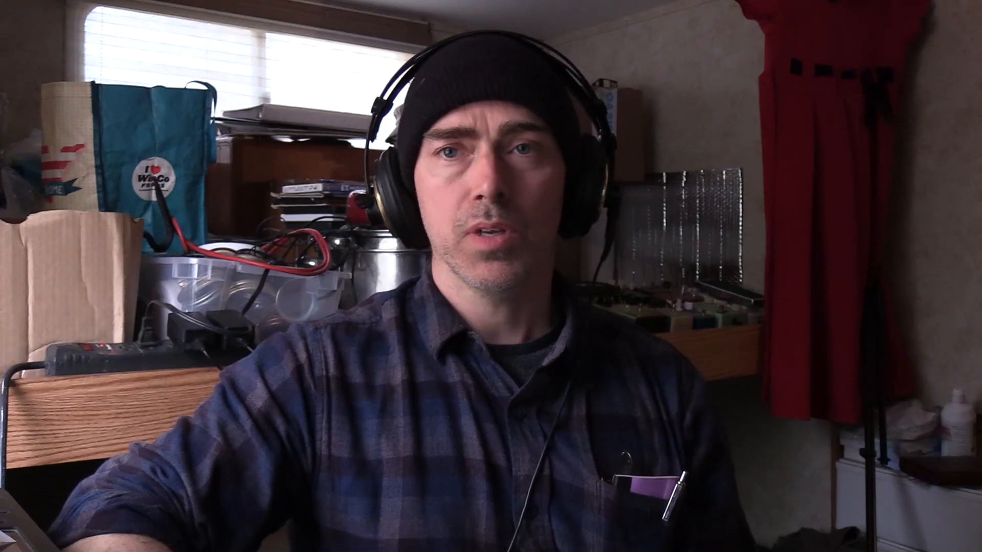